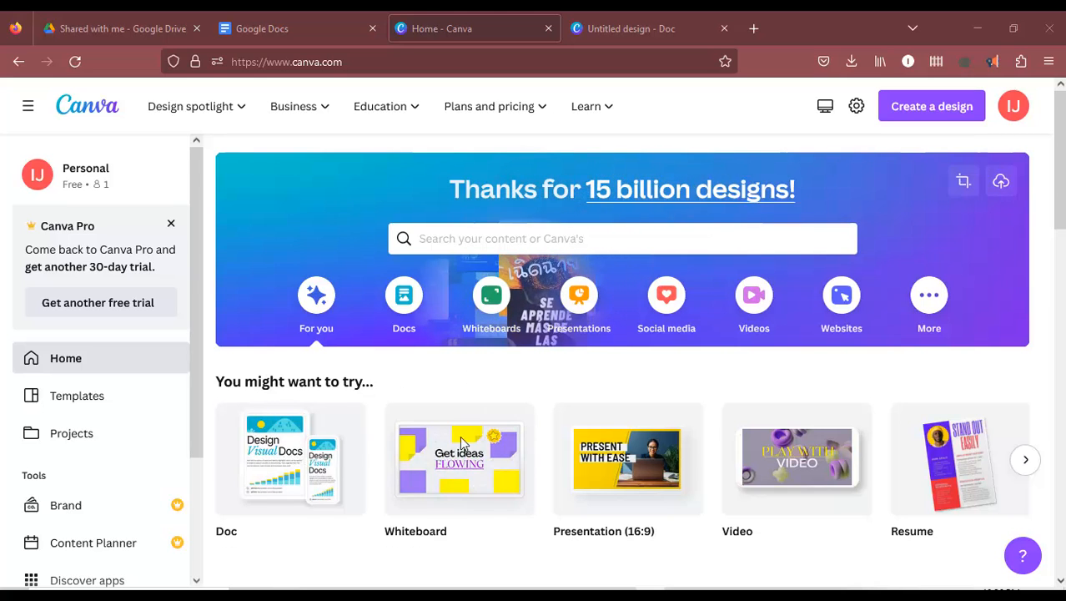
Review the Text to Image results for the boy-and-girl moon prompt in the untitled Doc
left_click(630, 28)
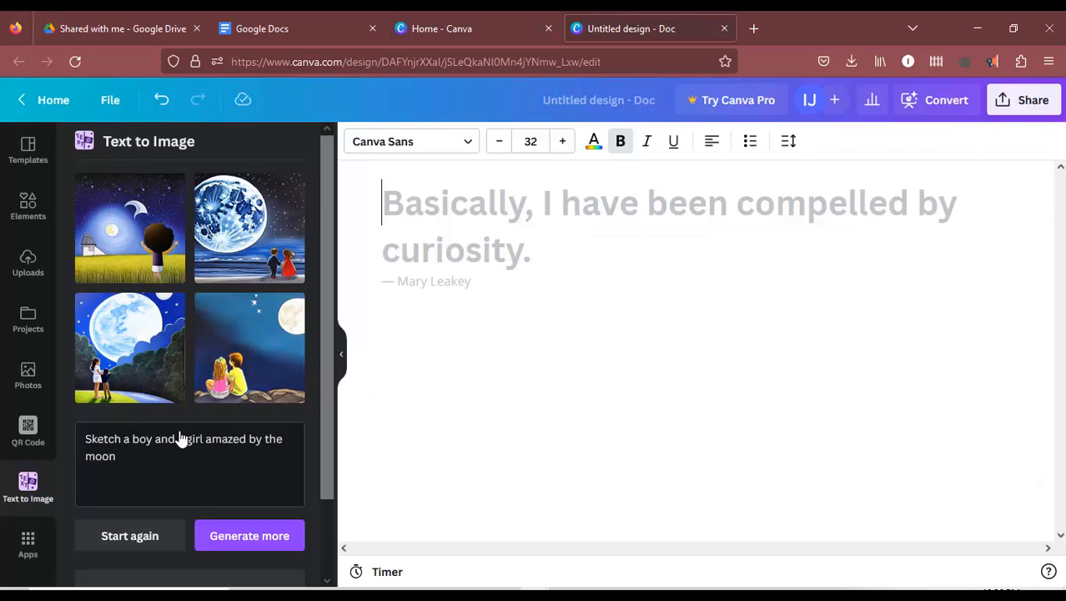
scroll(240, 375, "down", 2)
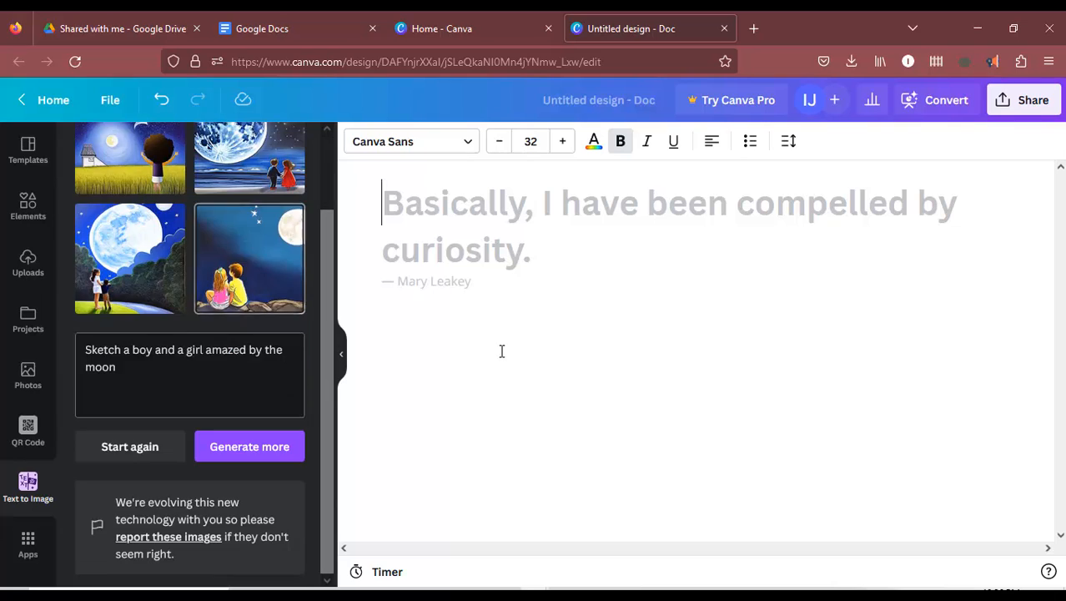
scroll(332, 282, "up", 2)
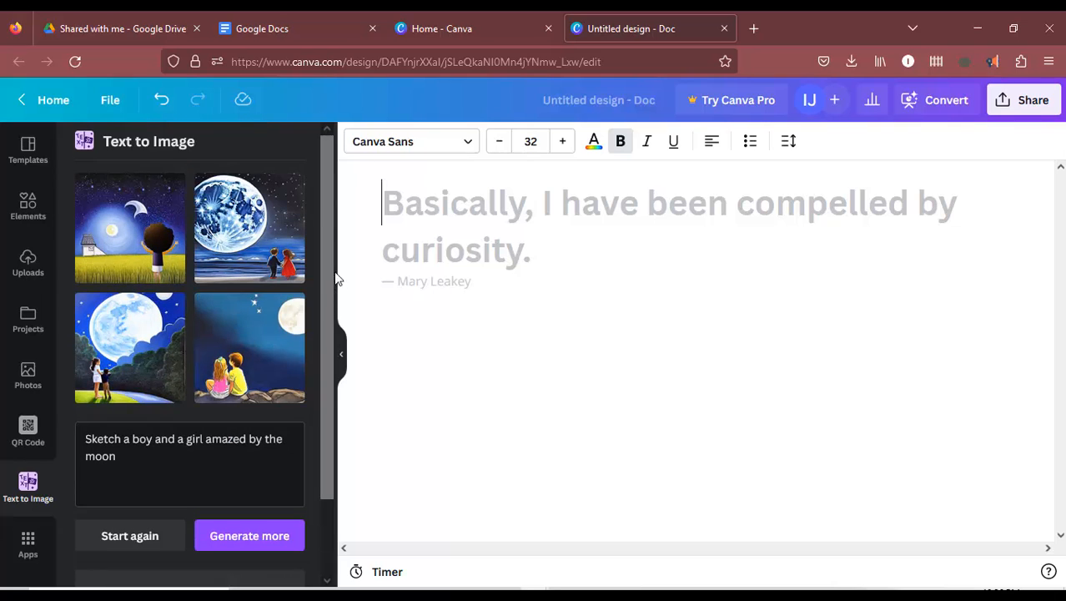
Browse the suggested design types and recent designs on the Canva home page
left_click(450, 29)
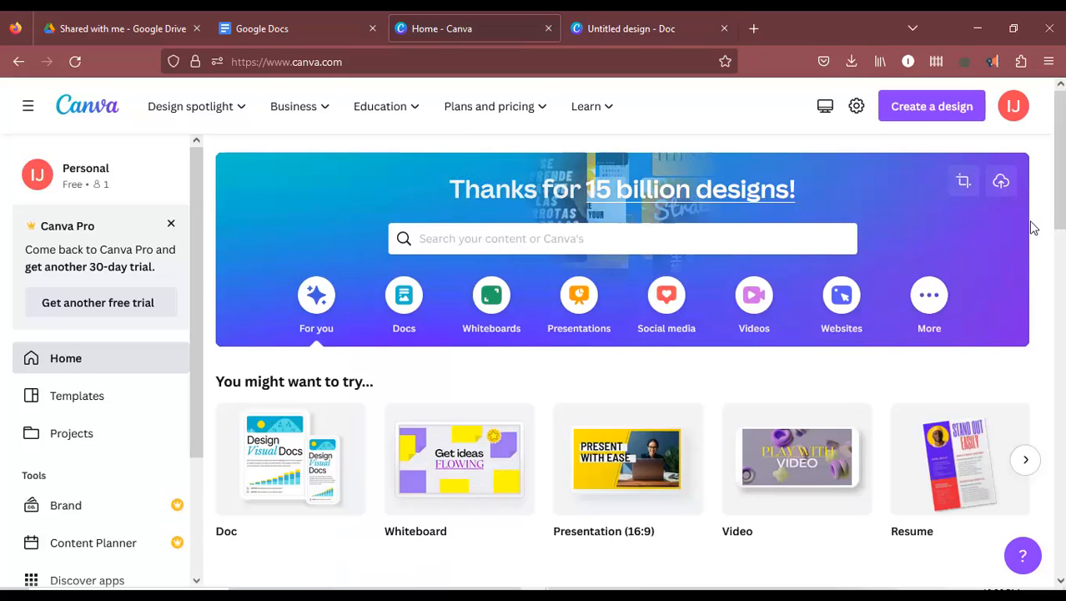
scroll(1030, 228, "down", 3)
scroll(1030, 229, "up", 3)
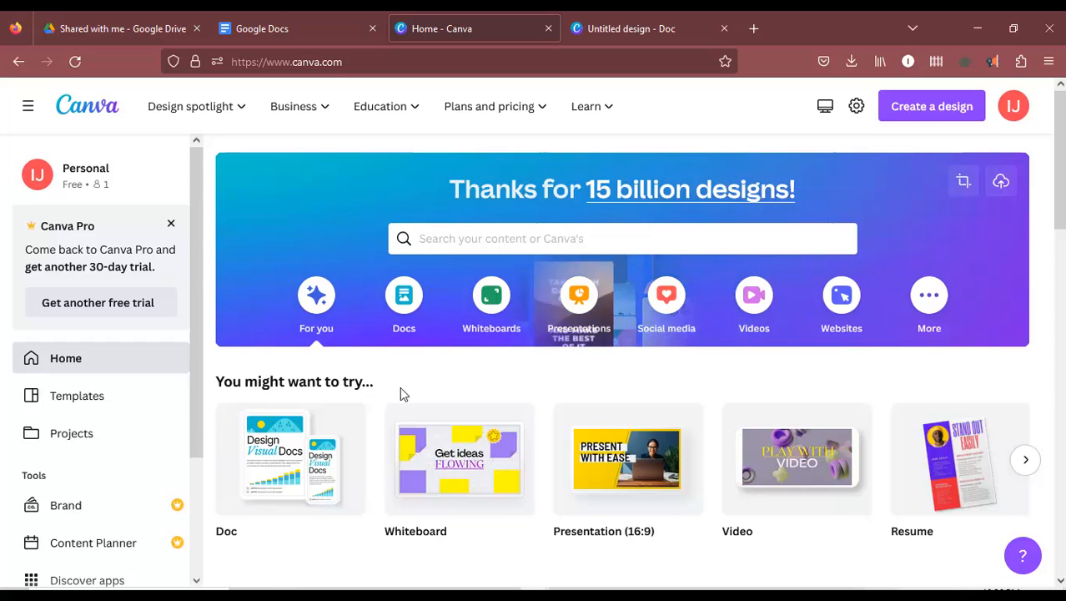
scroll(559, 398, "down", 3)
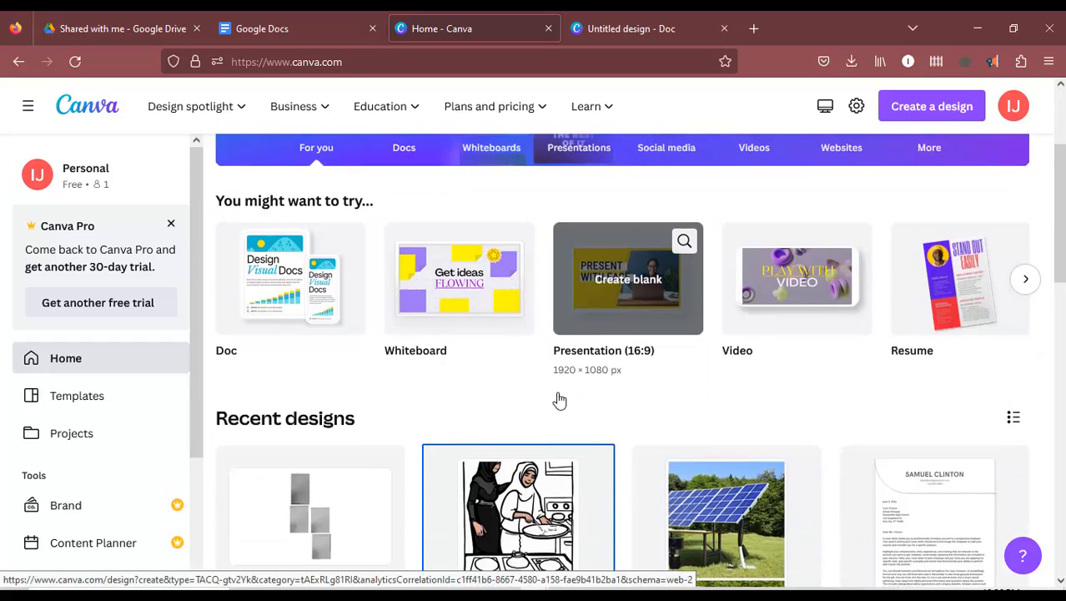
scroll(350, 434, "down", 3)
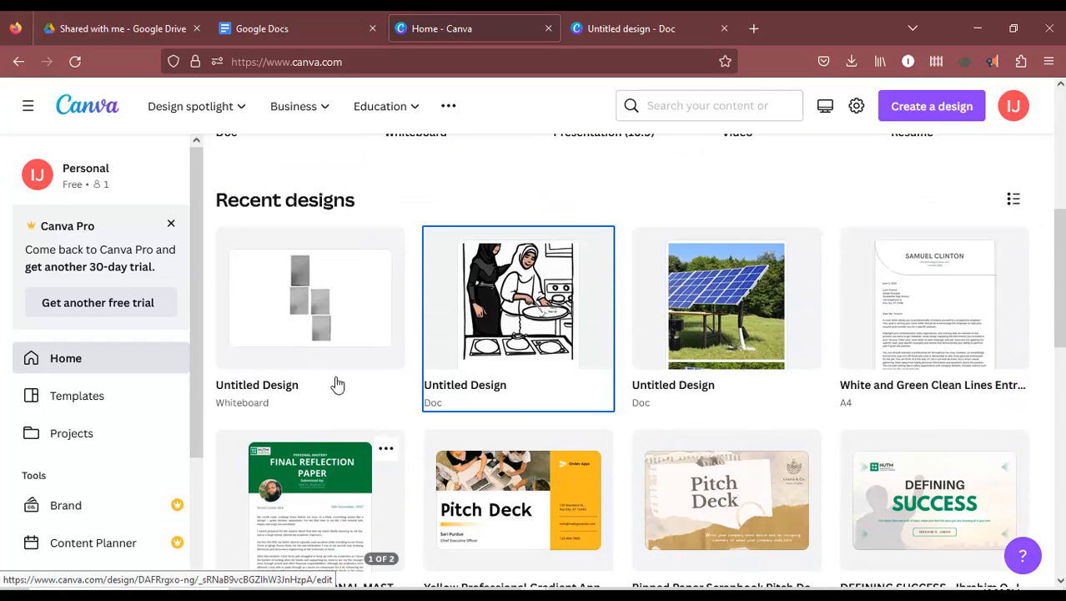
scroll(328, 345, "up", 1)
scroll(895, 362, "up", 1)
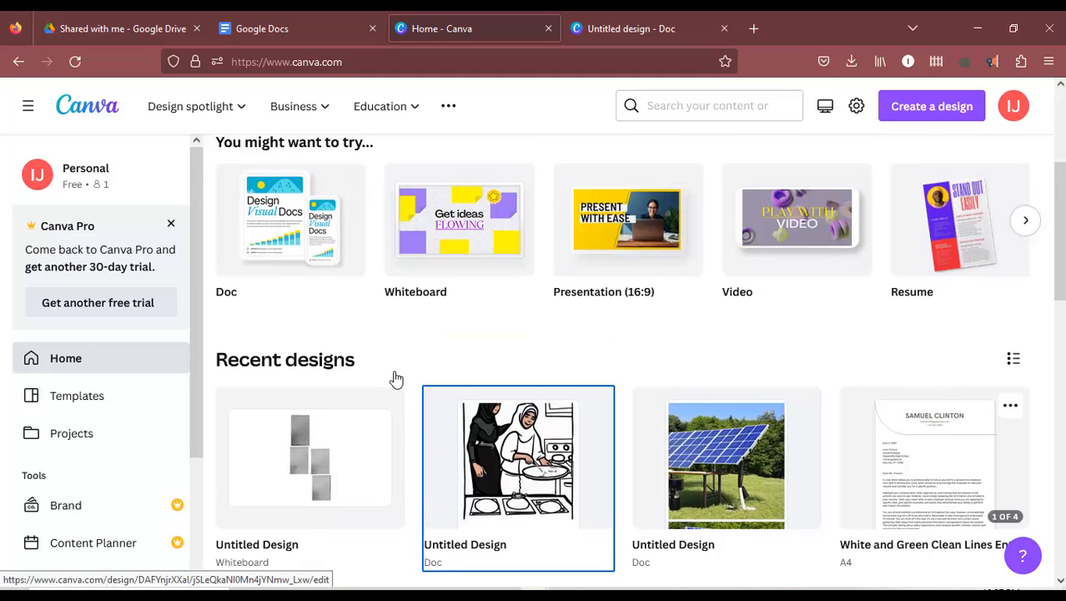
scroll(416, 362, "up", 3)
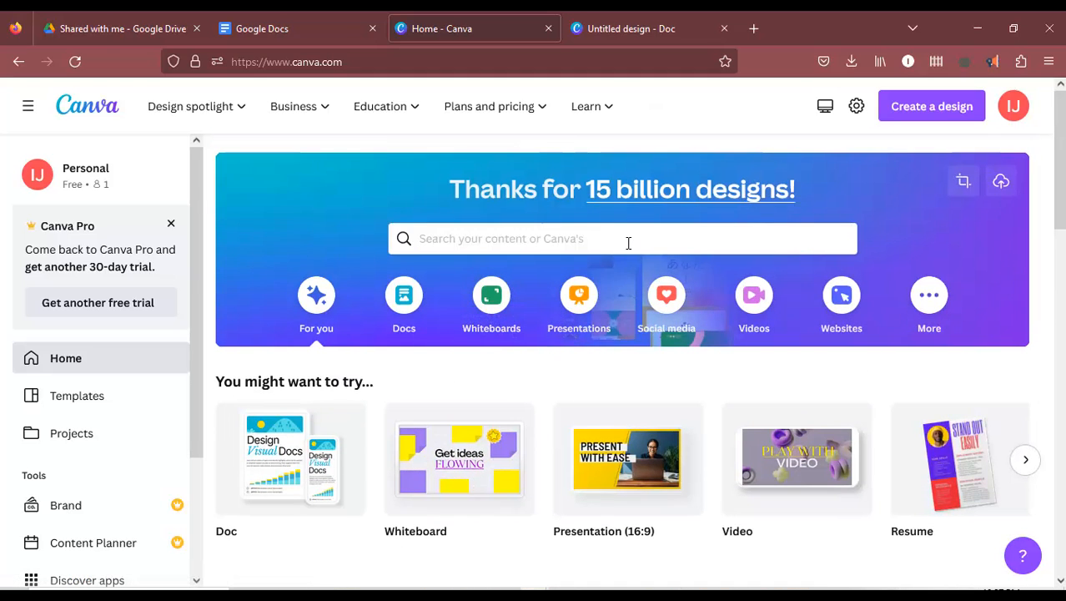
Search the templates for "facebook cover" and open a blank Facebook Cover design
left_click(635, 239)
type("facebook")
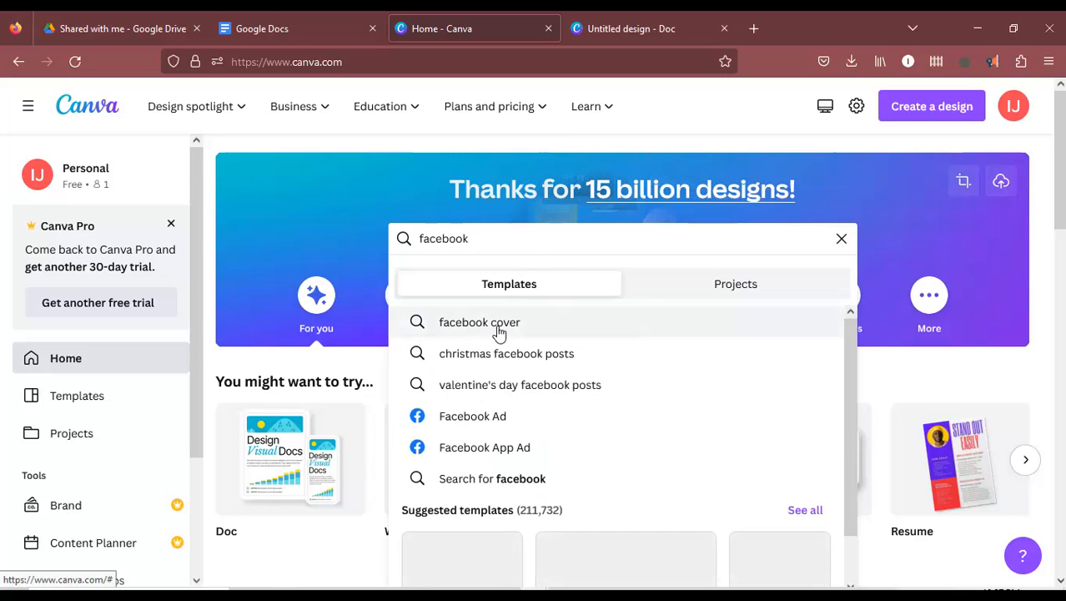
left_click(524, 333)
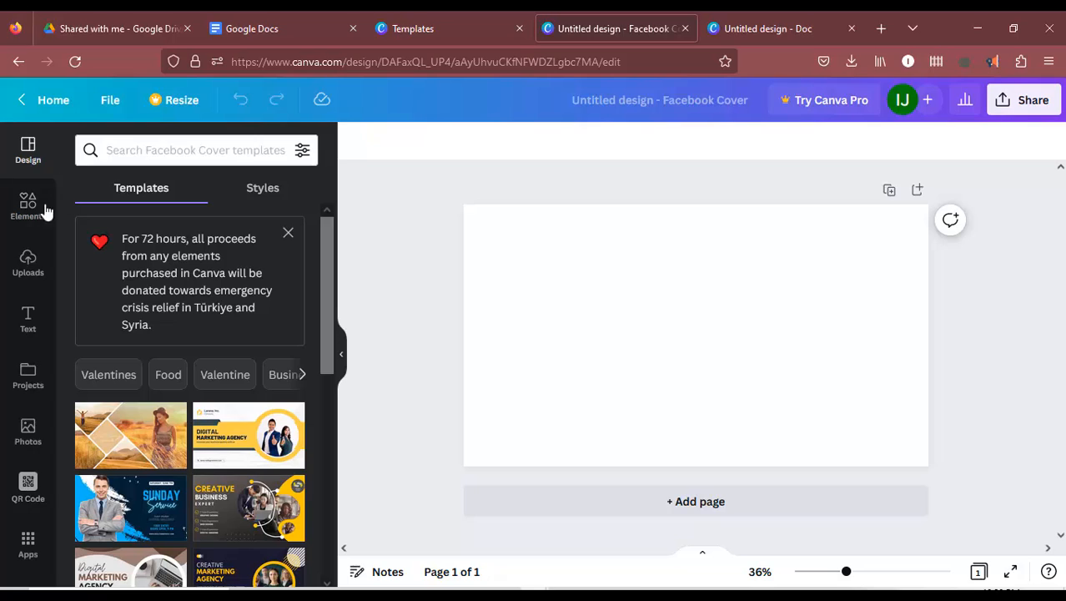
Find the Text to Image app among the available apps and open it in the Facebook Cover design
left_click(28, 546)
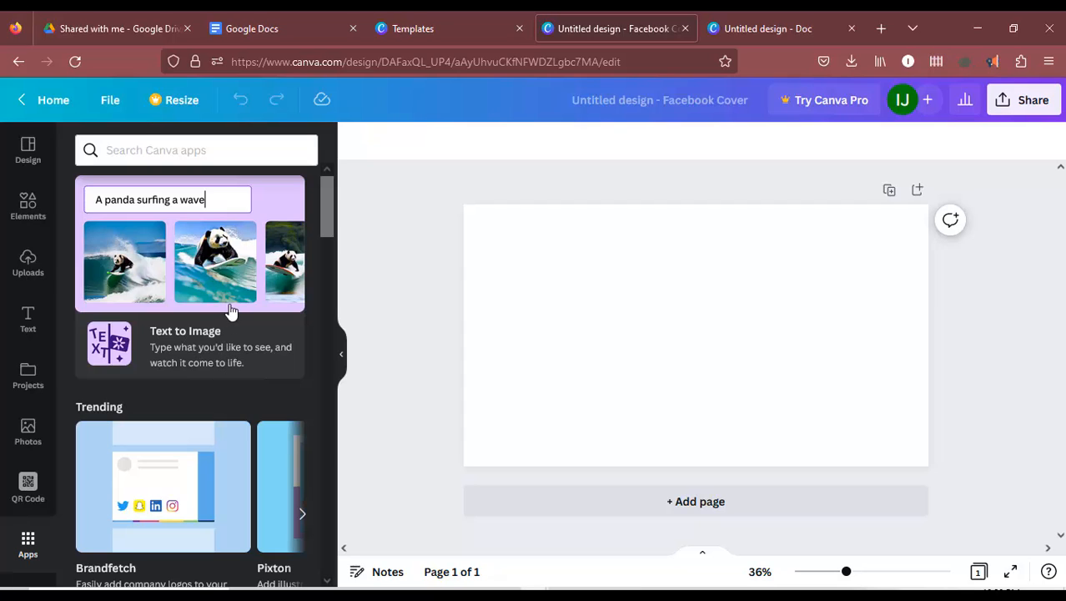
scroll(190, 318, "down", 5)
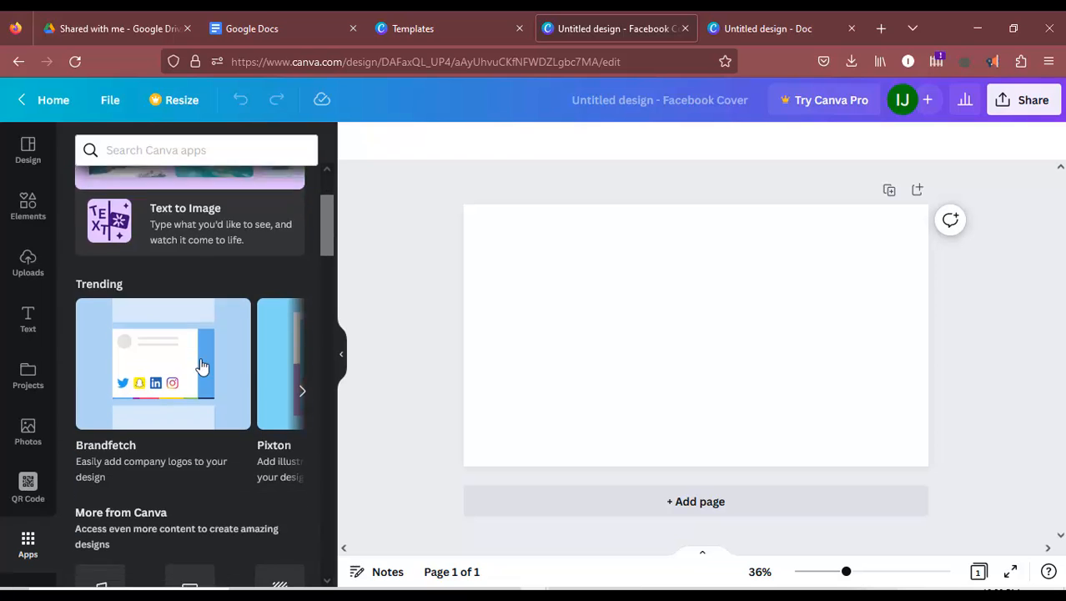
scroll(121, 463, "down", 3)
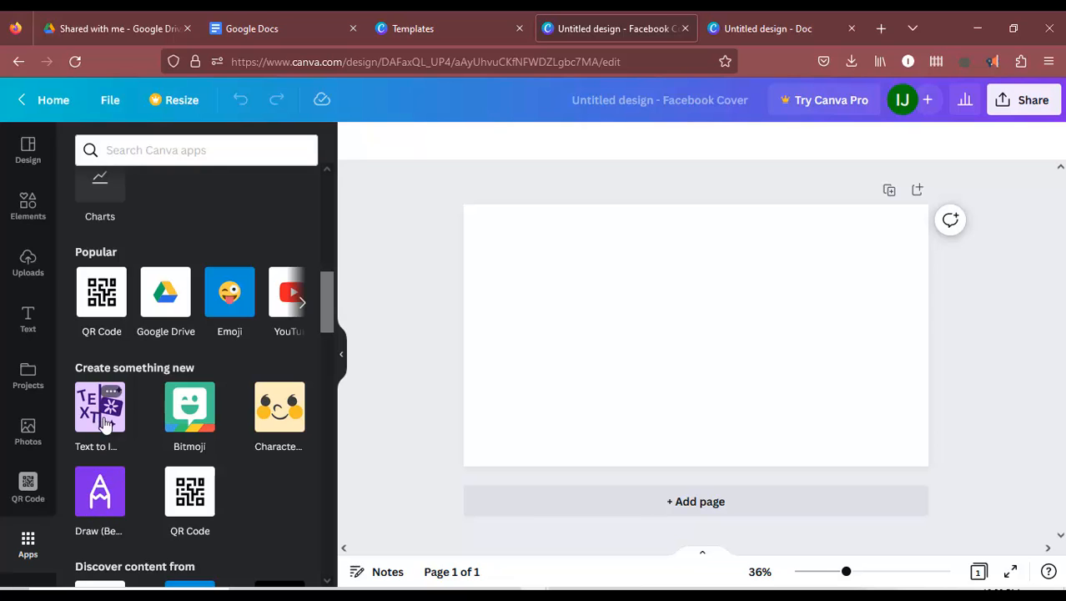
scroll(173, 368, "up", 6)
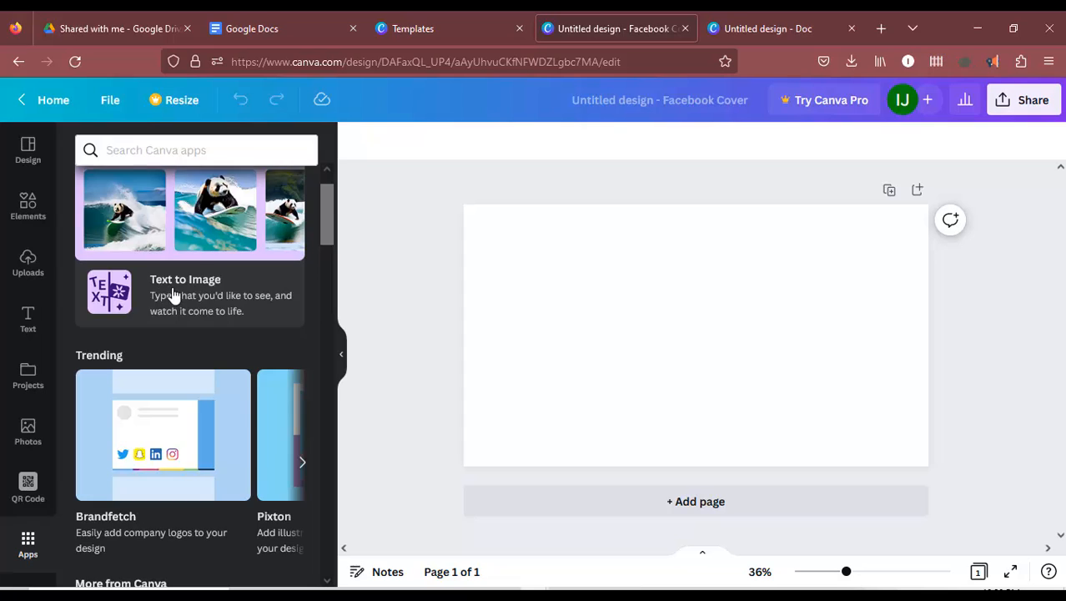
left_click(163, 288)
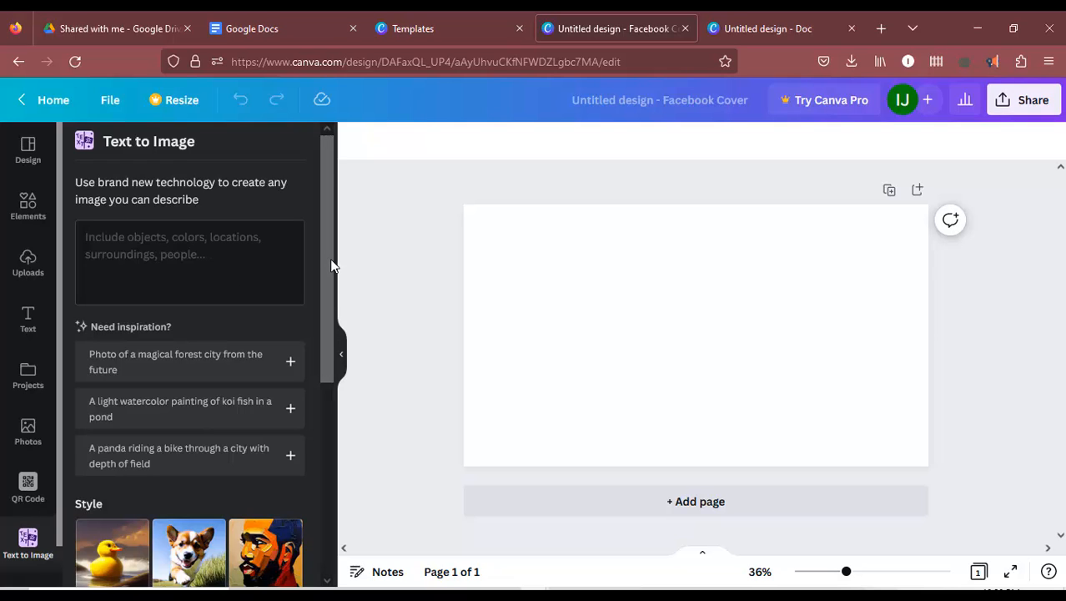
scroll(327, 252, "down", 3)
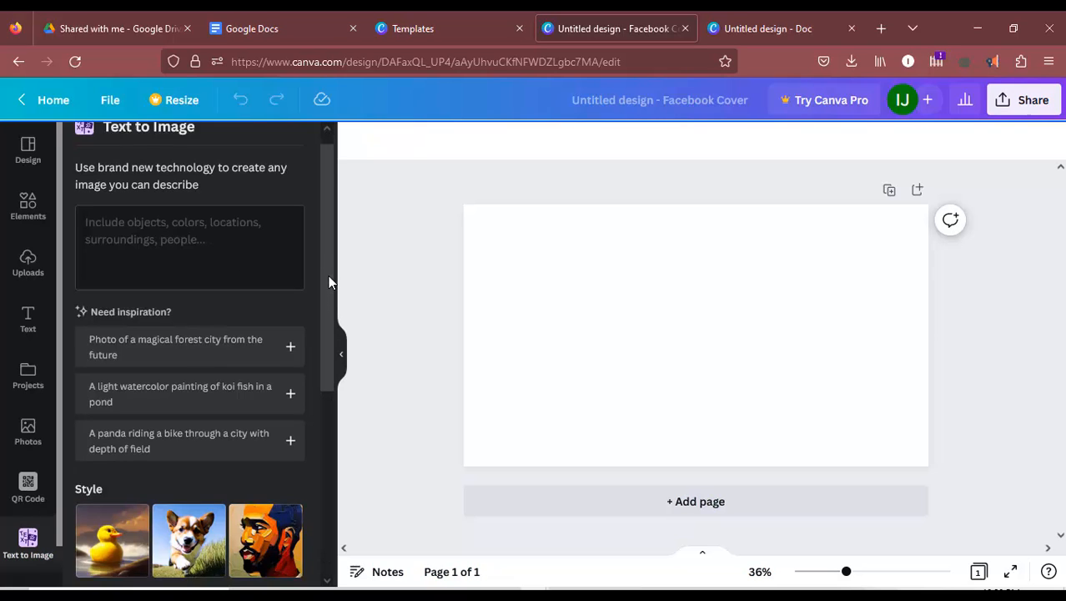
scroll(325, 258, "up", 3)
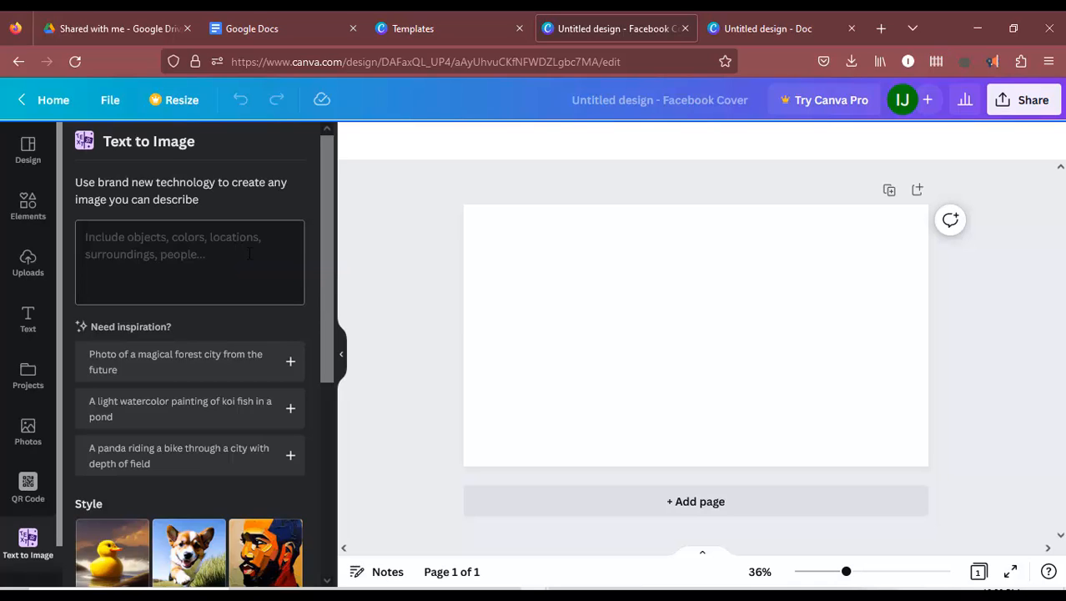
Check the prompt used in the untitled Doc and enter "sketch a boy and a girl amused by the moon" as the Facebook Cover's image prompt
left_click(769, 31)
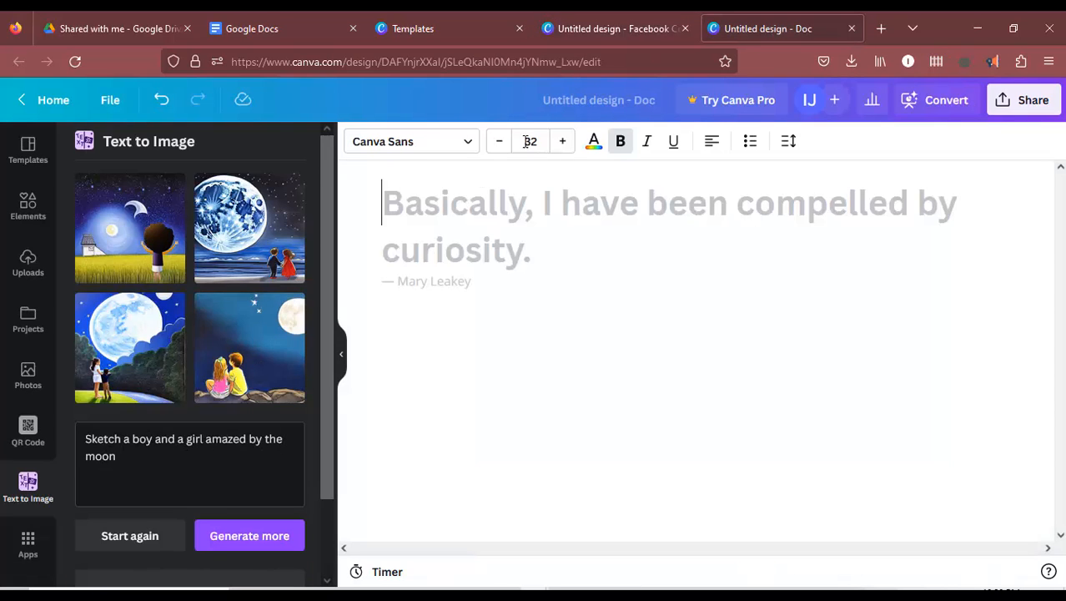
left_click(614, 29)
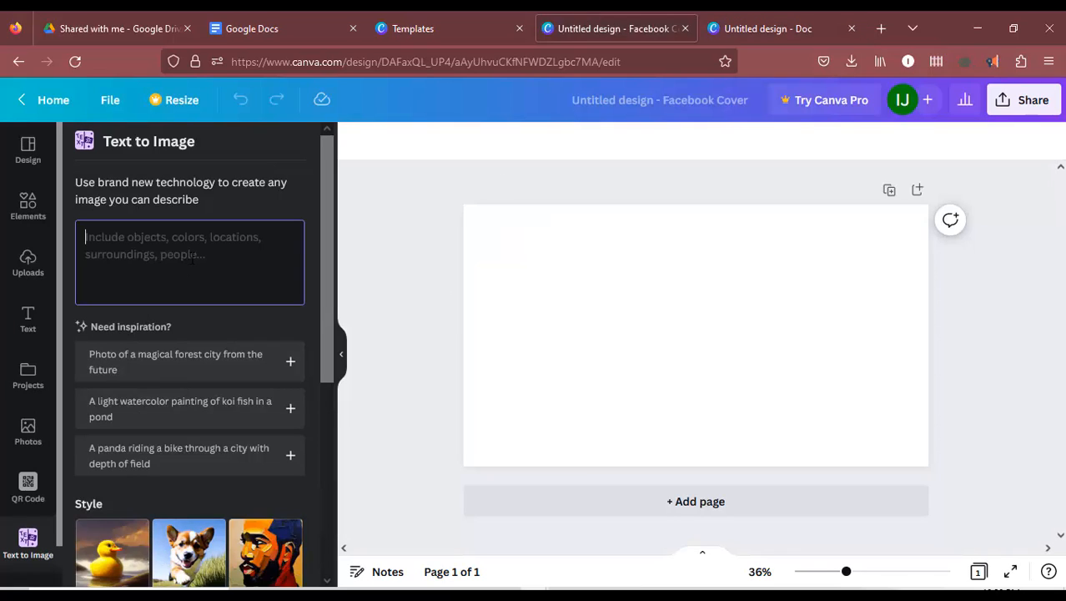
type("sketch a boy and a girl ami")
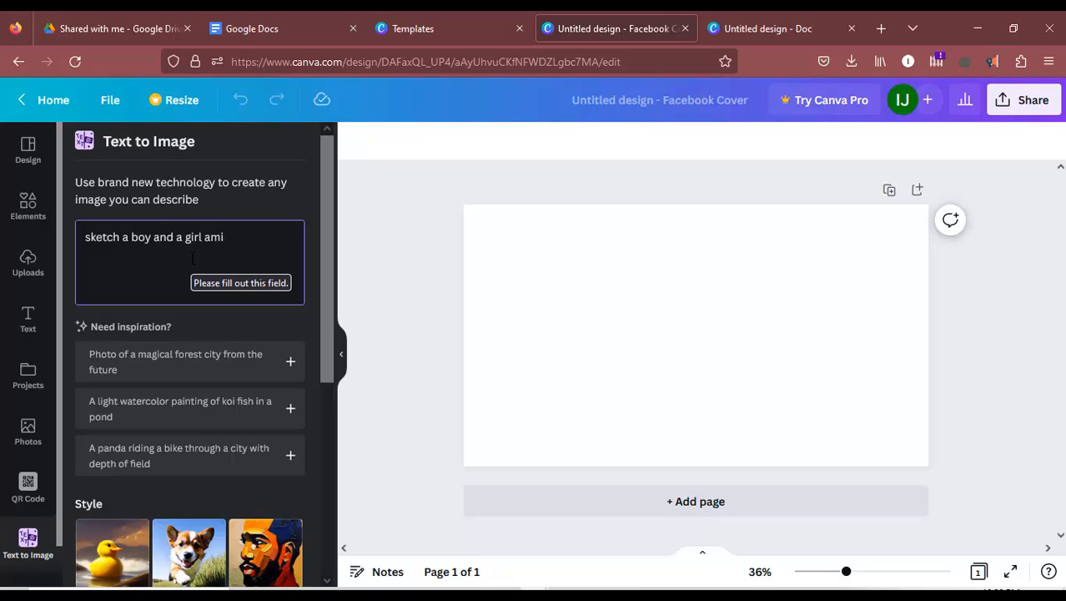
type("ed b")
key("BackSpace")
key("BackSpace")
type("se")
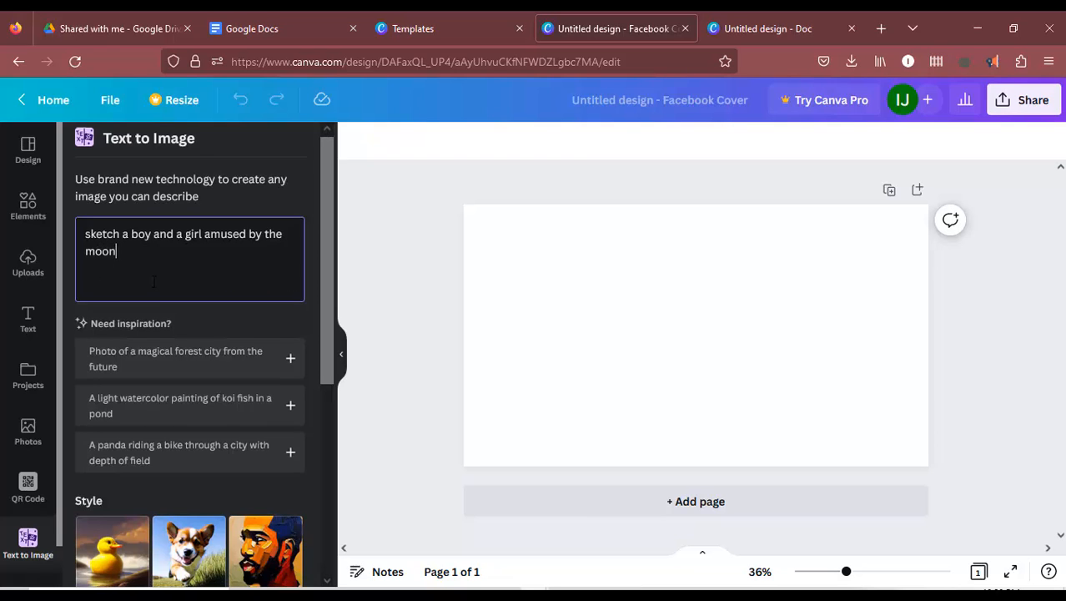
Generate images from the boy-and-girl moon prompt
scroll(165, 352, "down", 4)
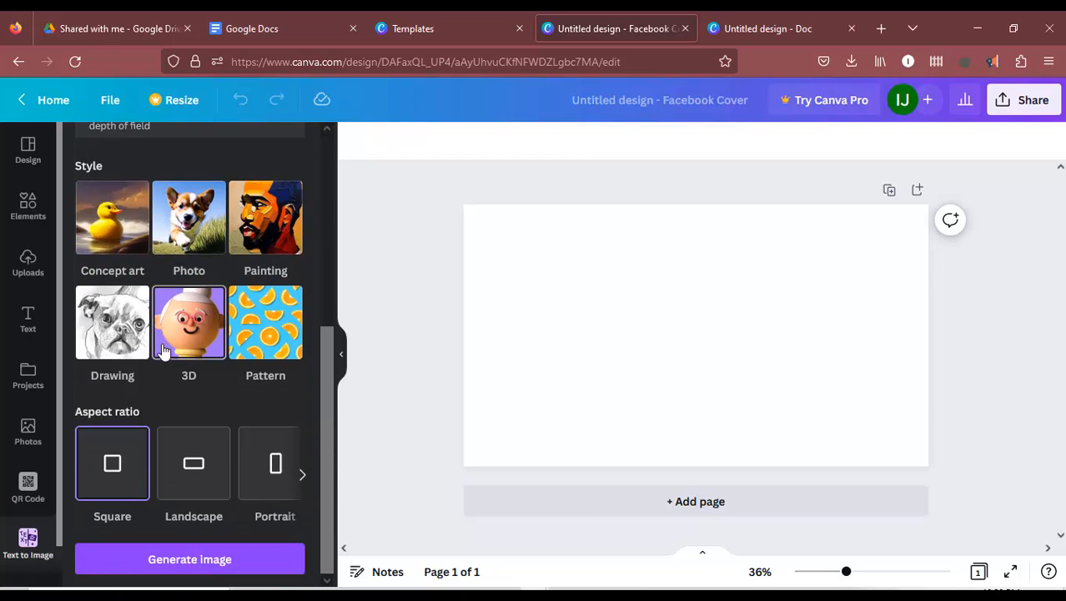
left_click(200, 559)
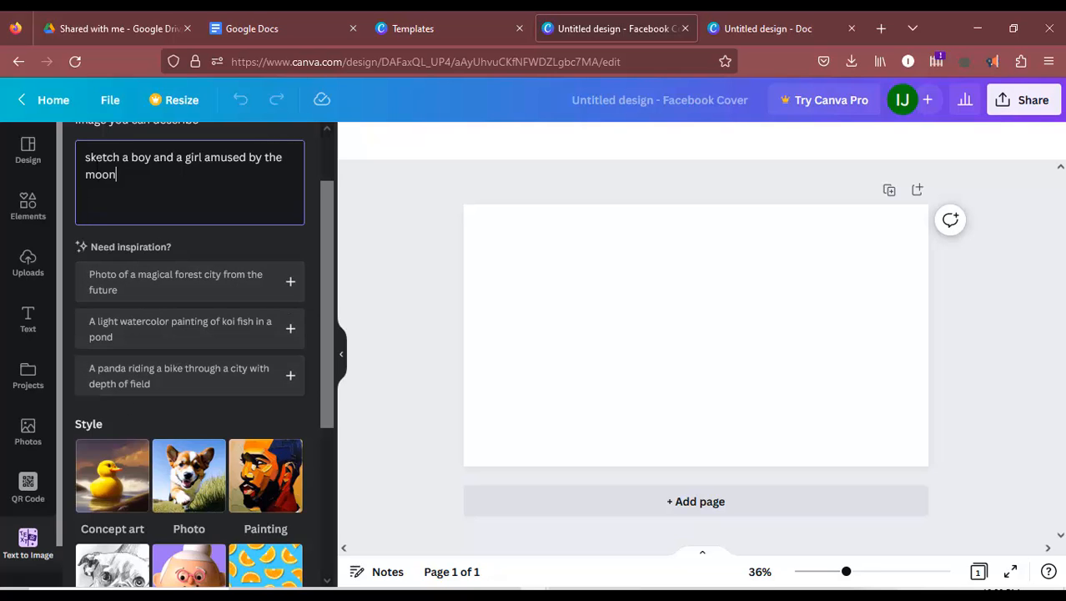
scroll(124, 273, "up", 2)
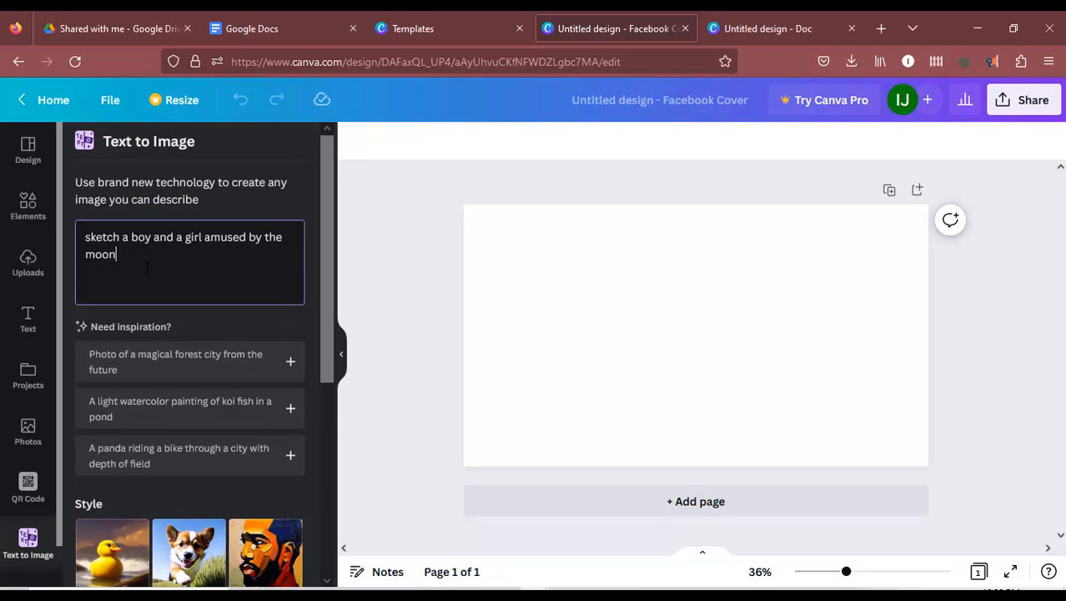
scroll(165, 274, "down", 5)
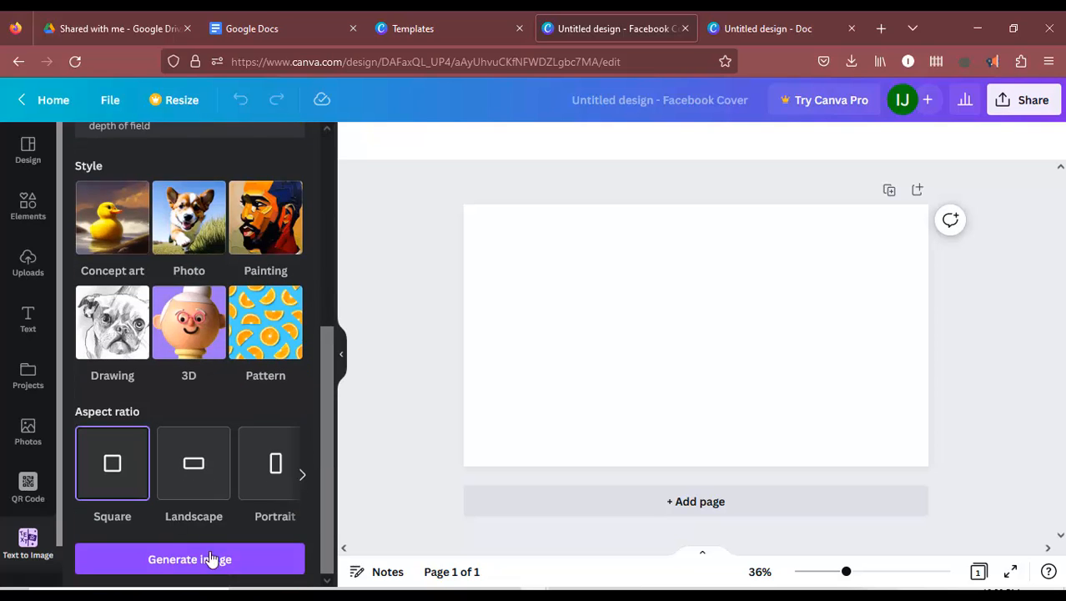
left_click(233, 571)
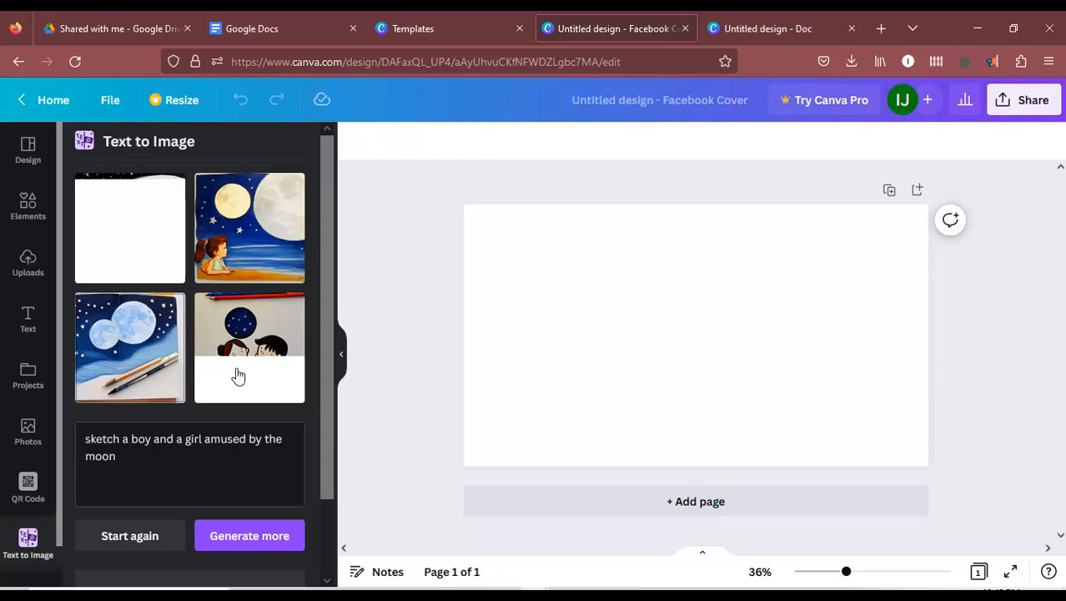
Place one copy of the generated black-and-white boy-and-girl image on the cover's left side and the girl-by-the-sea image beside it
scroll(188, 360, "down", 1)
scroll(167, 334, "down", 2)
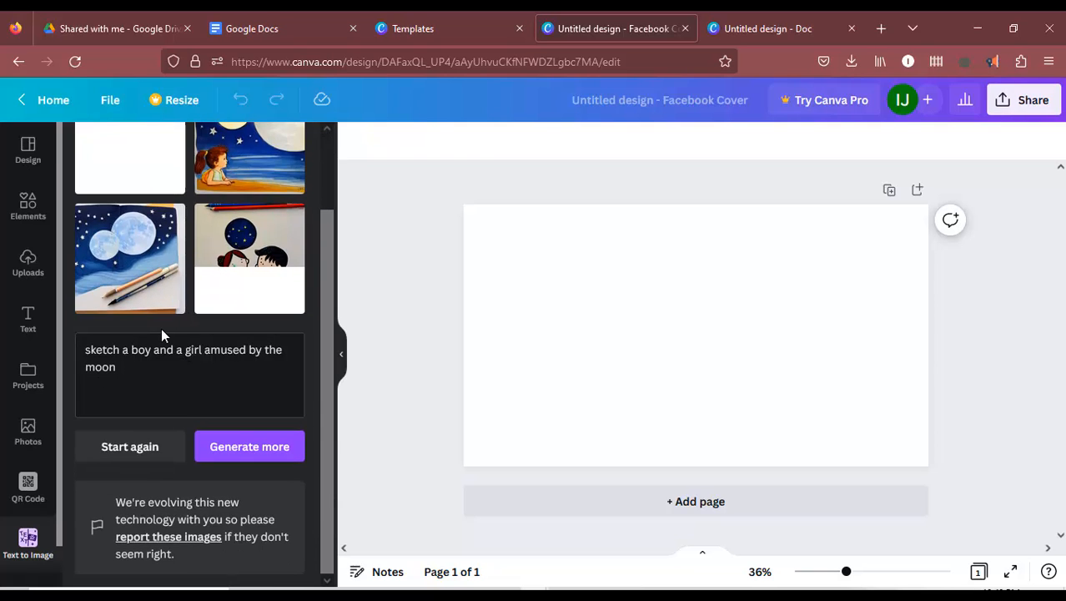
scroll(161, 327, "up", 3)
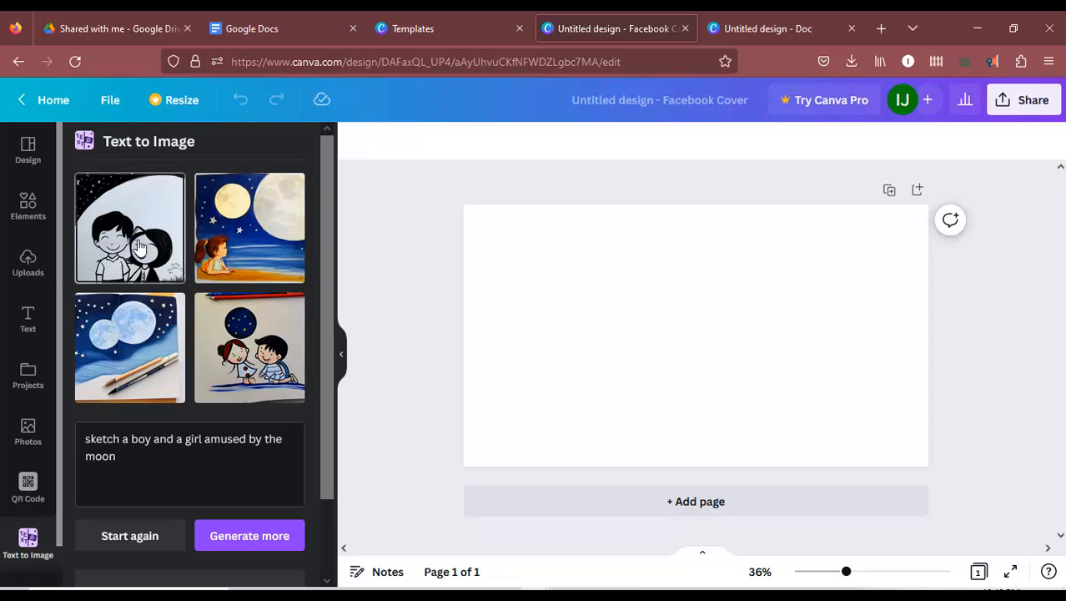
left_click(576, 338)
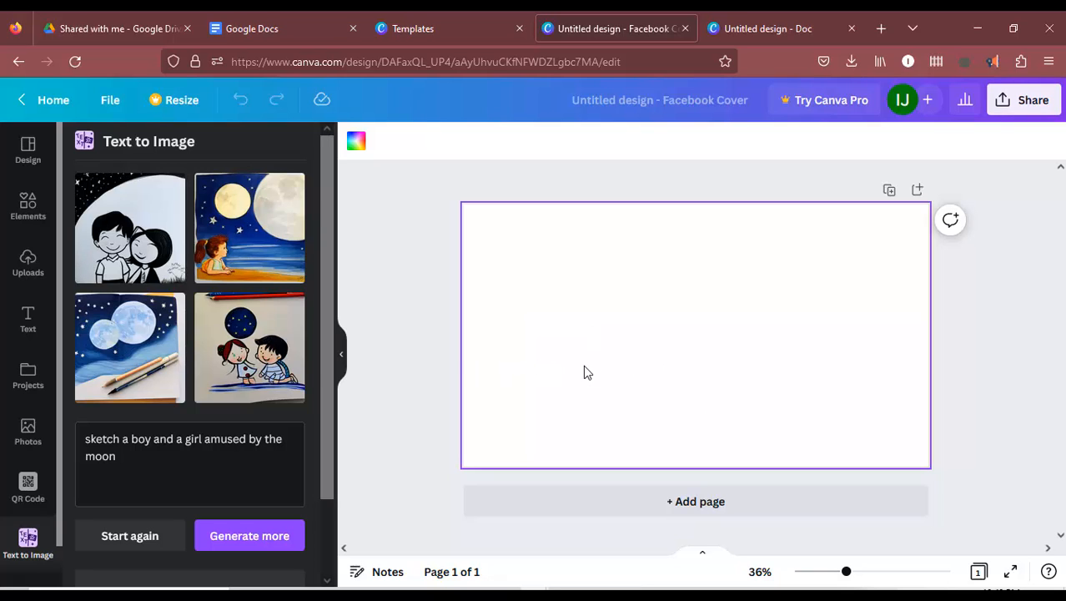
mouse_move(129, 224)
left_mouse_down()
mouse_move(620, 377)
mouse_move(606, 321)
mouse_move(588, 310)
left_mouse_up()
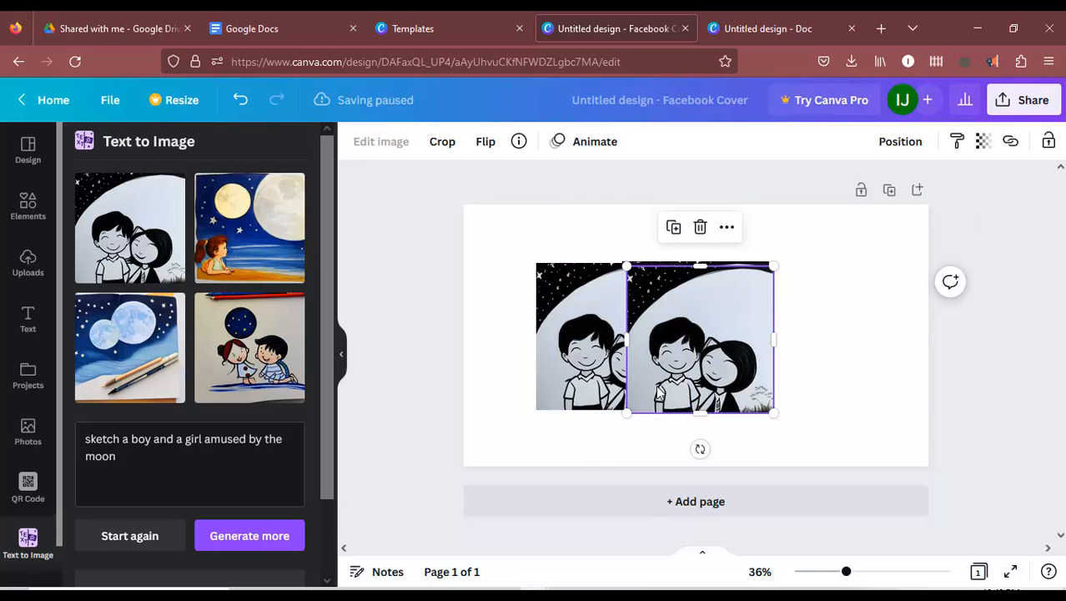
mouse_move(683, 342)
left_mouse_down()
mouse_move(671, 373)
mouse_move(645, 349)
mouse_move(550, 323)
left_mouse_up()
key("ctrl+z")
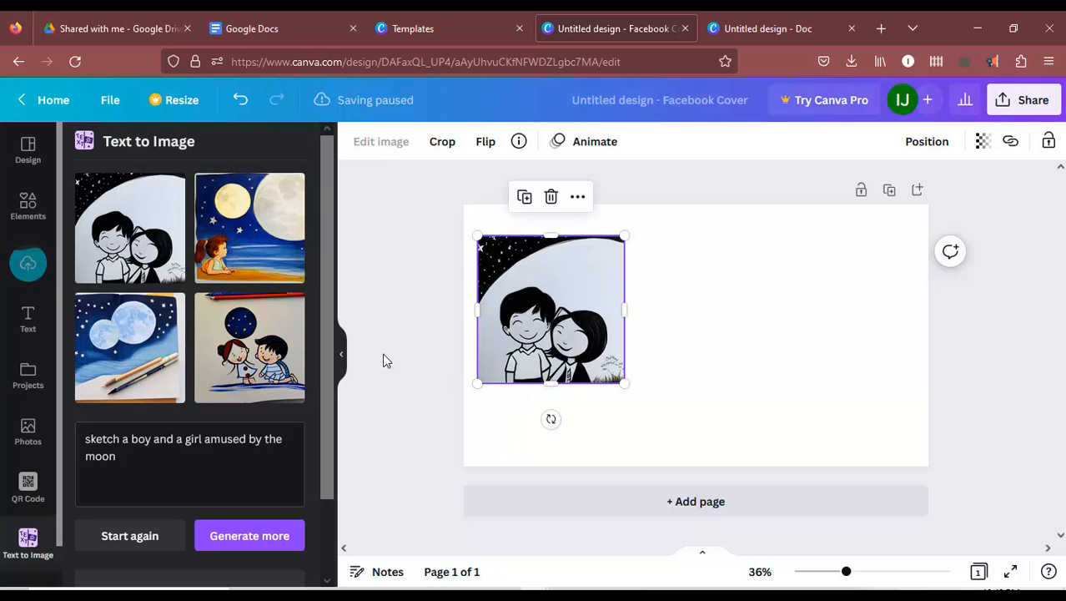
left_click(249, 227)
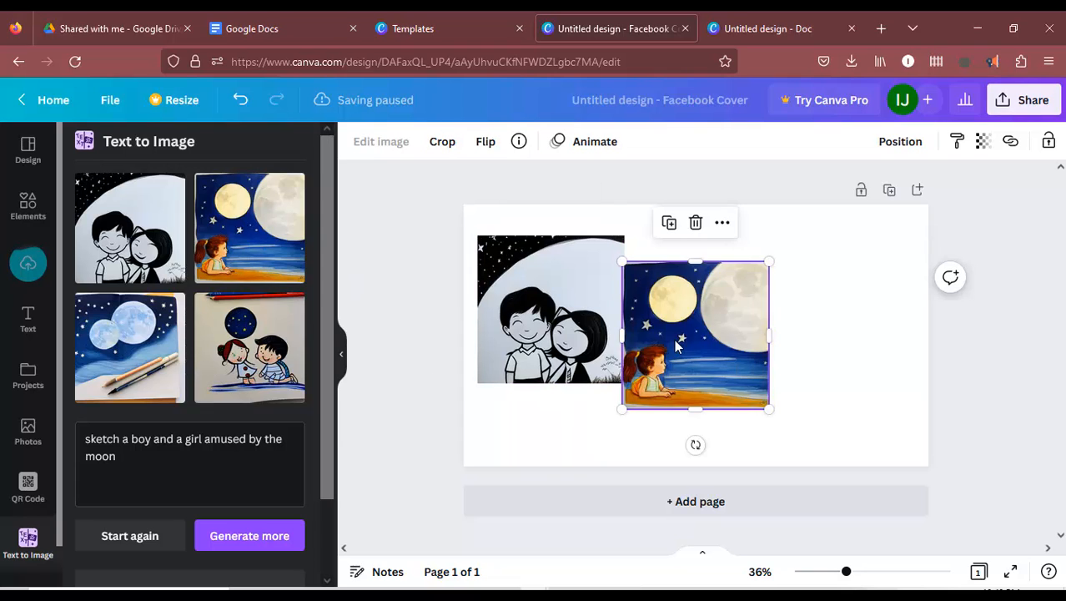
left_click_drag(676, 345, 675, 318)
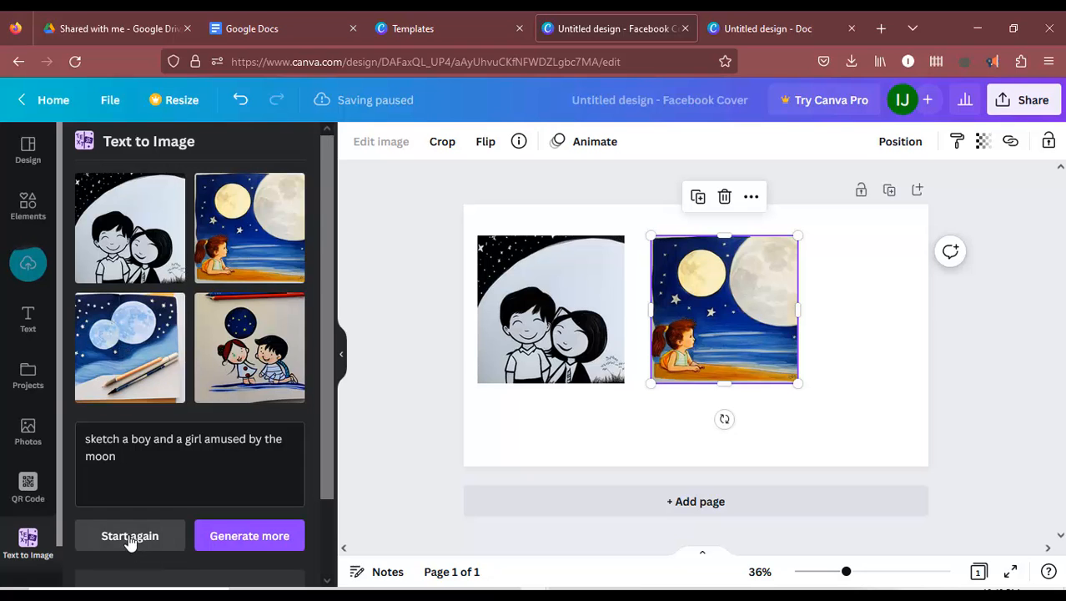
Start the image generator over and generate new images from the prompt "sketch a boy and a girl amused by the moon"
scroll(210, 448, "down", 2)
left_click(143, 446)
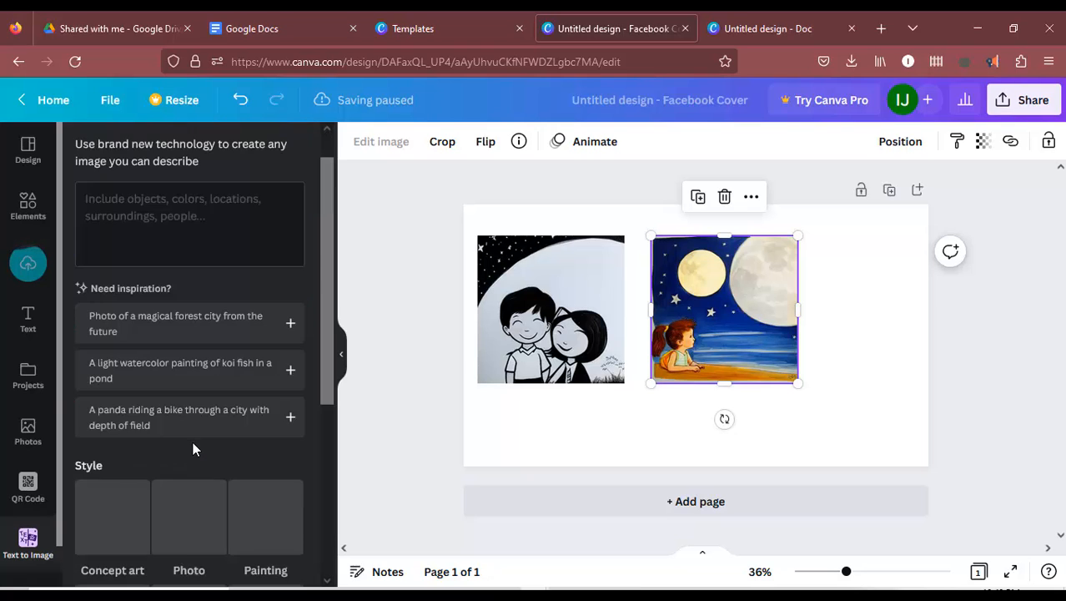
scroll(206, 294, "down", 5)
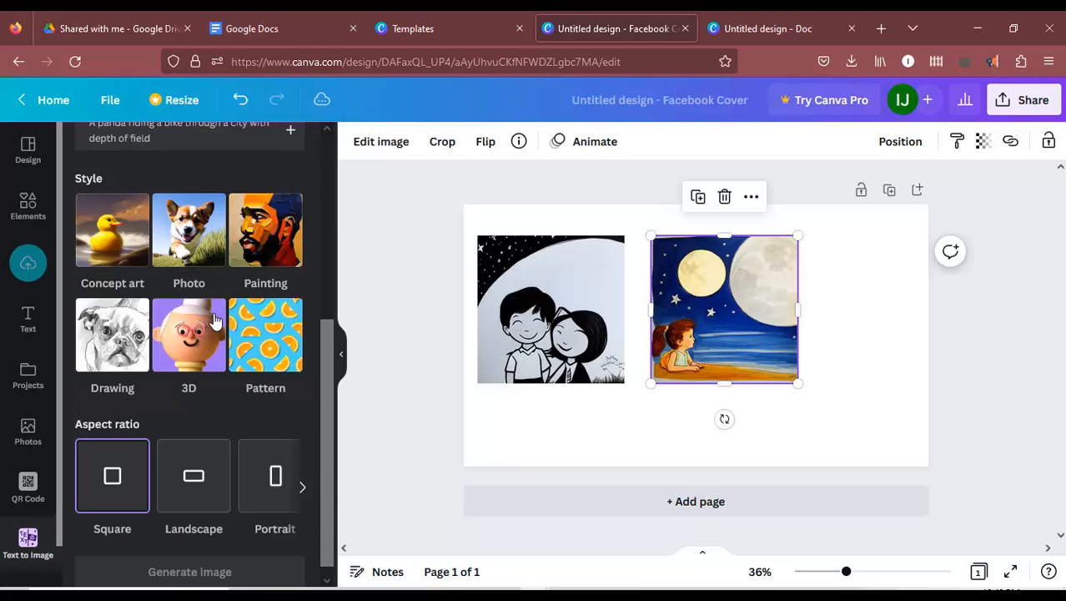
scroll(209, 359, "up", 5)
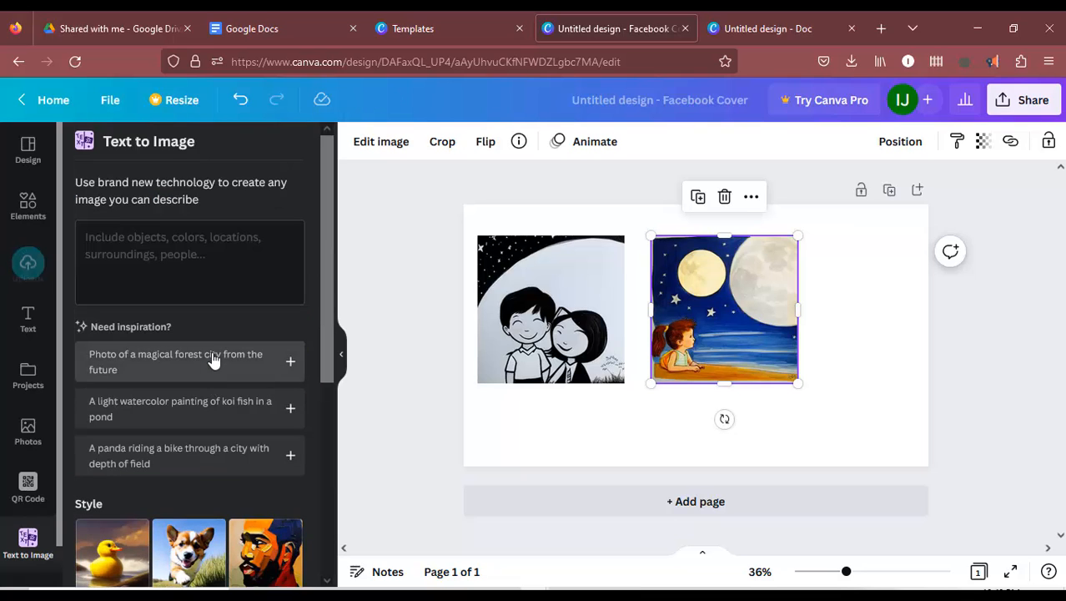
left_click(230, 250)
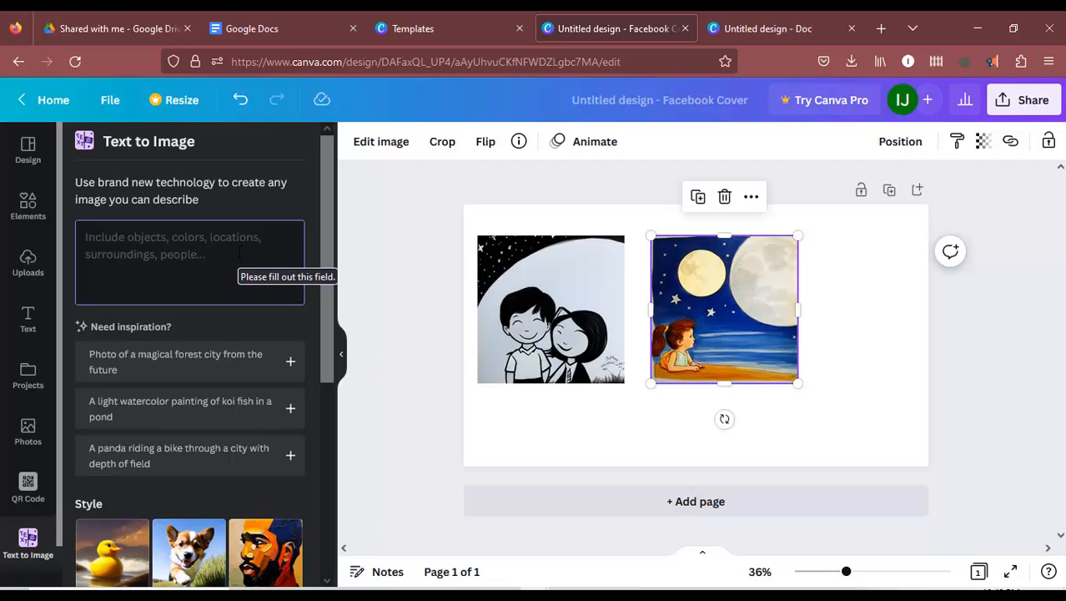
type("sketch a boy and a girl amuse")
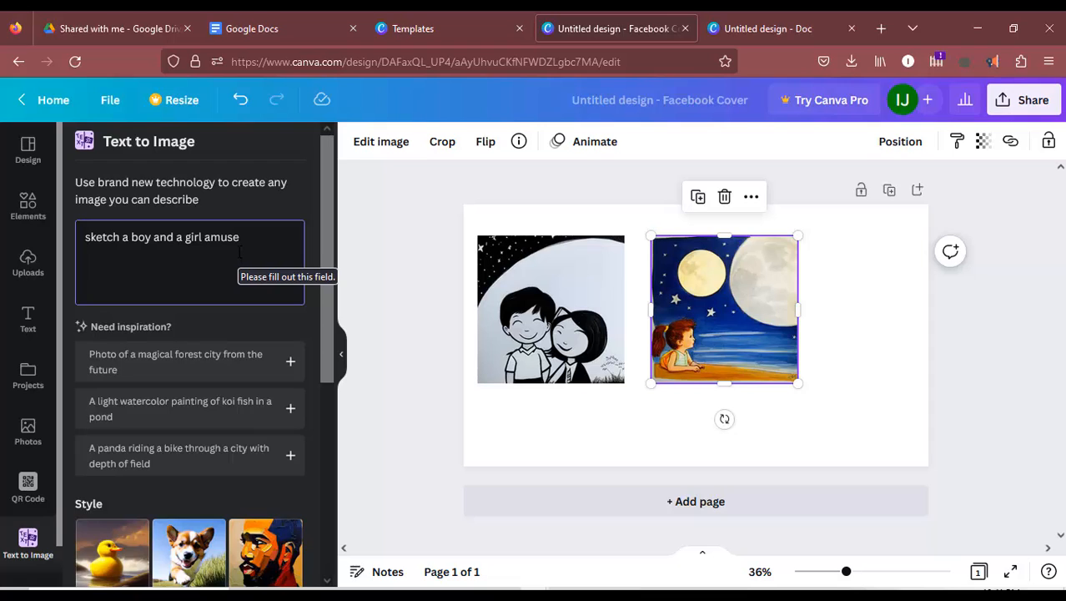
type("the moon")
scroll(88, 448, "down", 5)
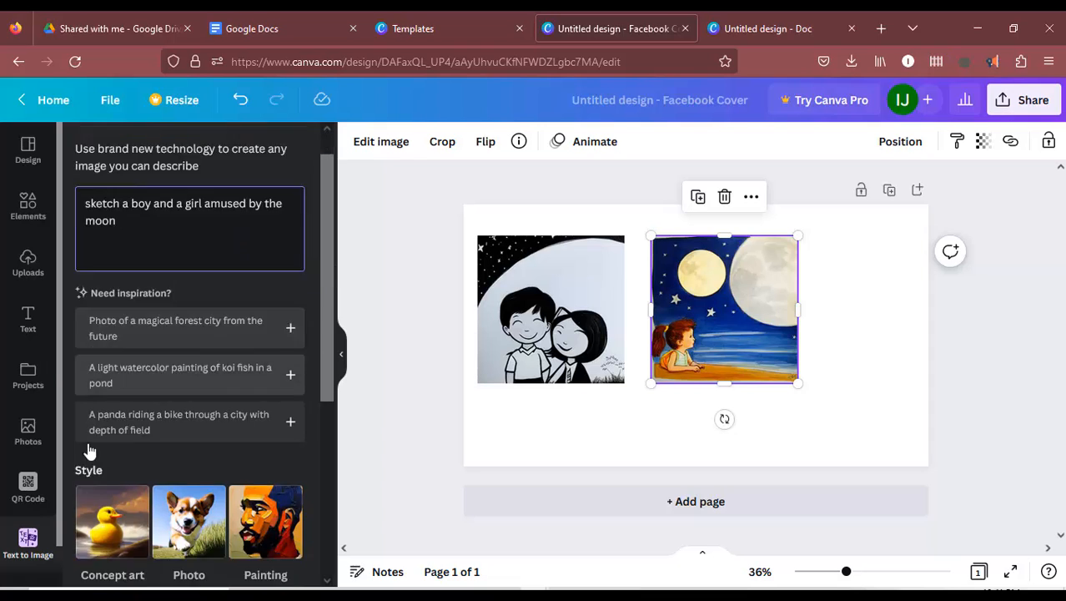
left_click(189, 559)
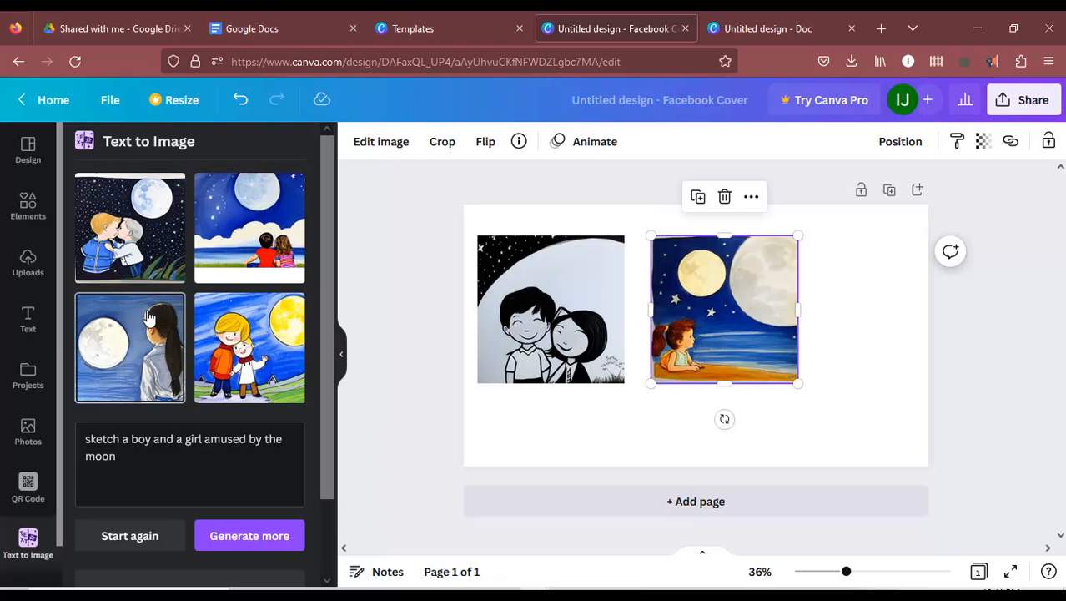
Add a second page with the image of the two children sitting on the grass and enlarge it to nearly the page's height
left_click(711, 503)
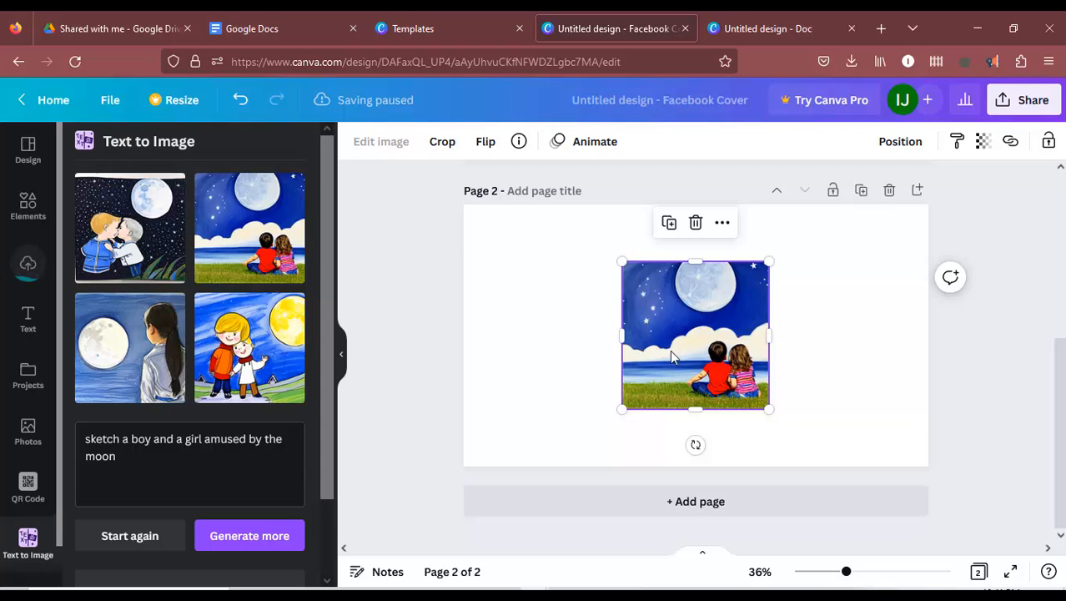
left_click_drag(622, 410, 538, 423)
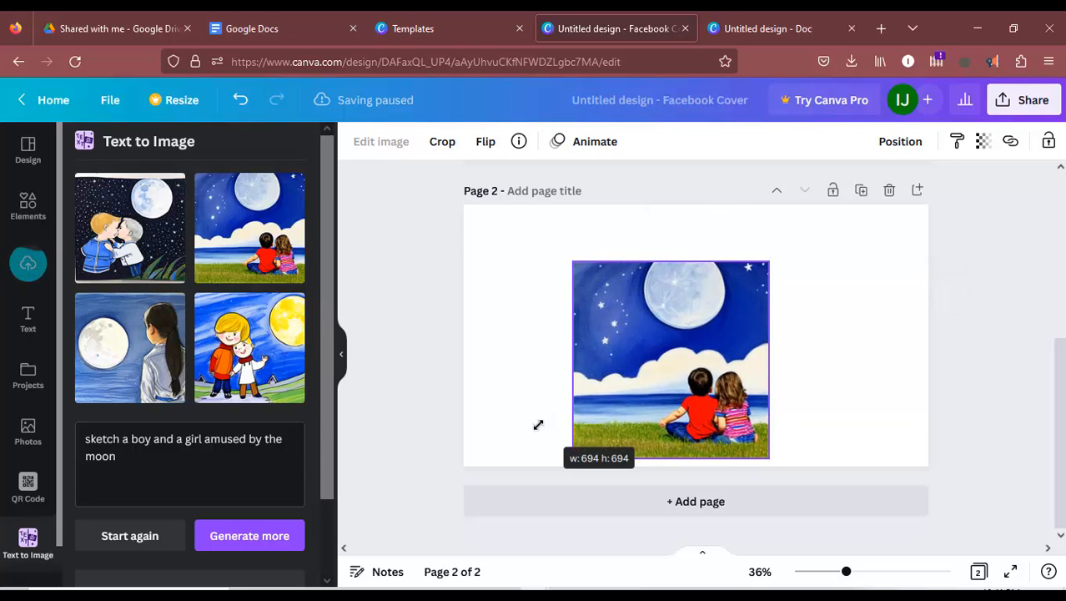
left_click_drag(768, 260, 826, 204)
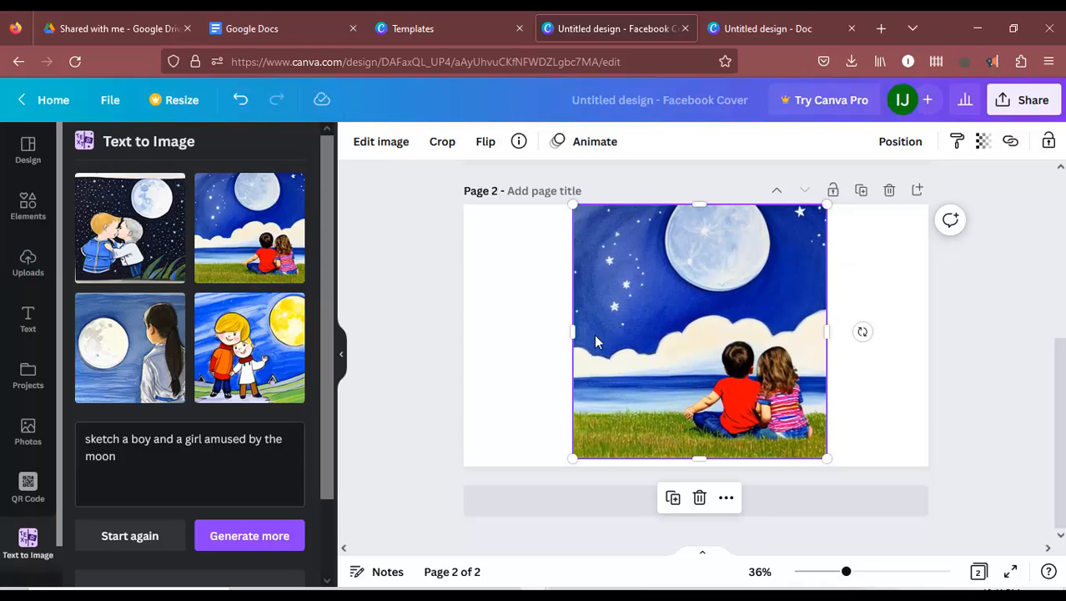
Add a third page with the image of the long-haired girl facing the moon and enlarge it to the full page height
left_click(598, 505)
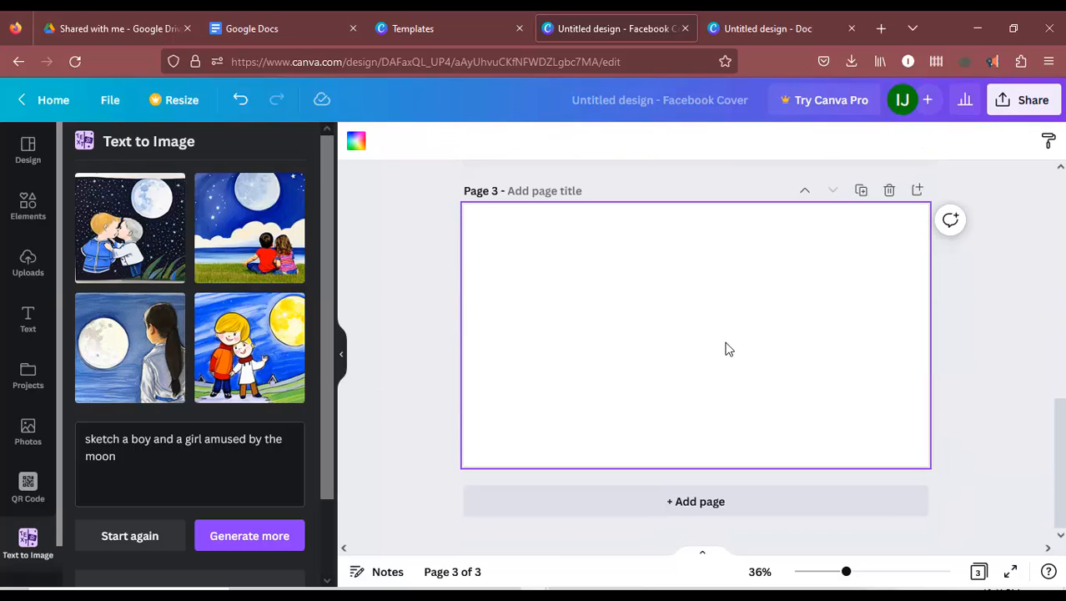
left_click(135, 348)
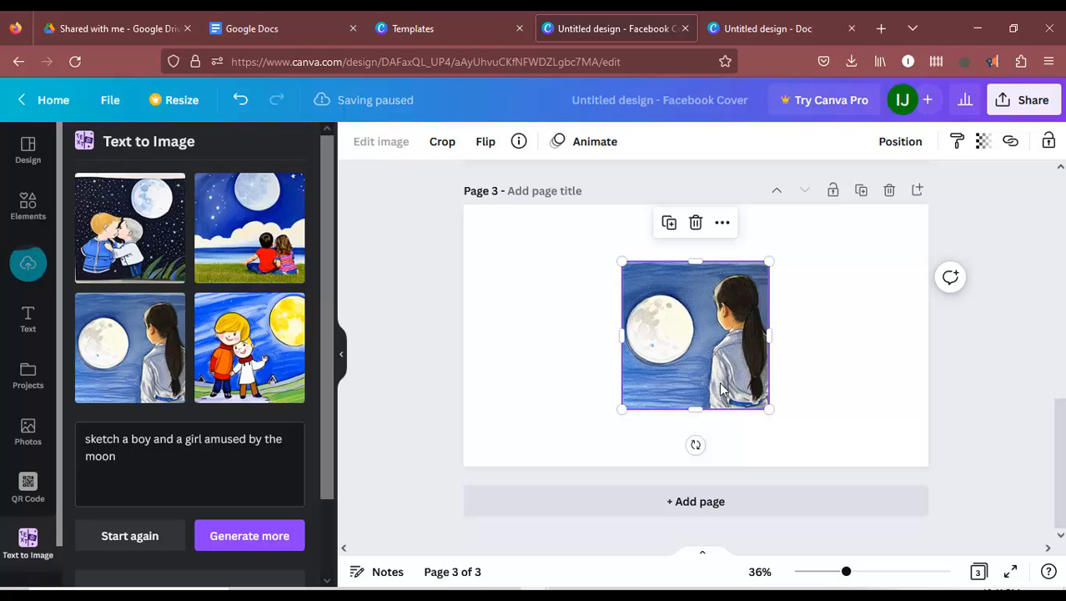
left_click_drag(768, 261, 827, 205)
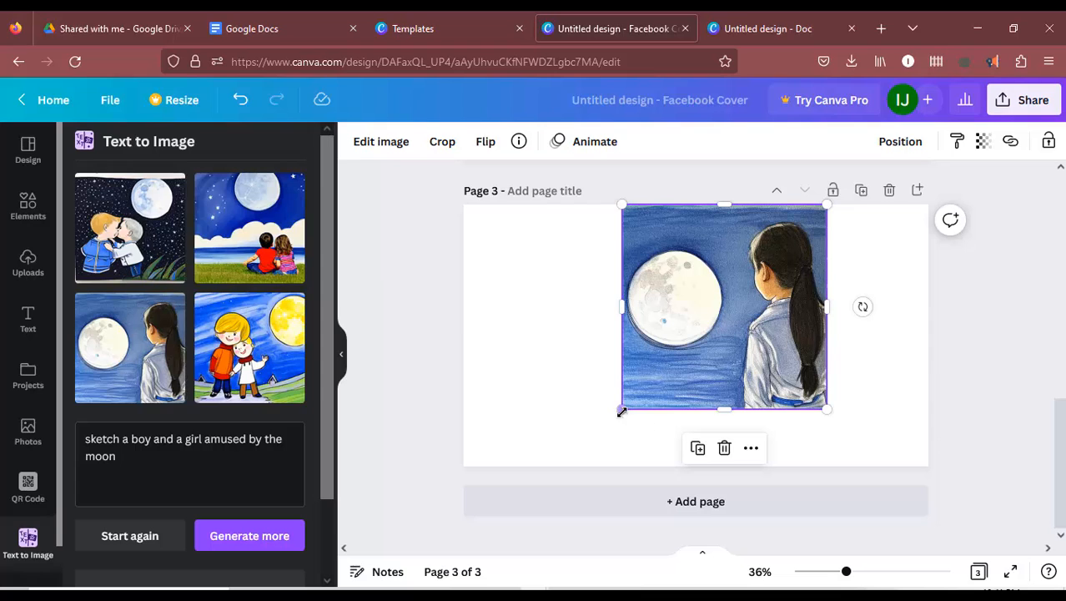
left_click_drag(621, 409, 565, 465)
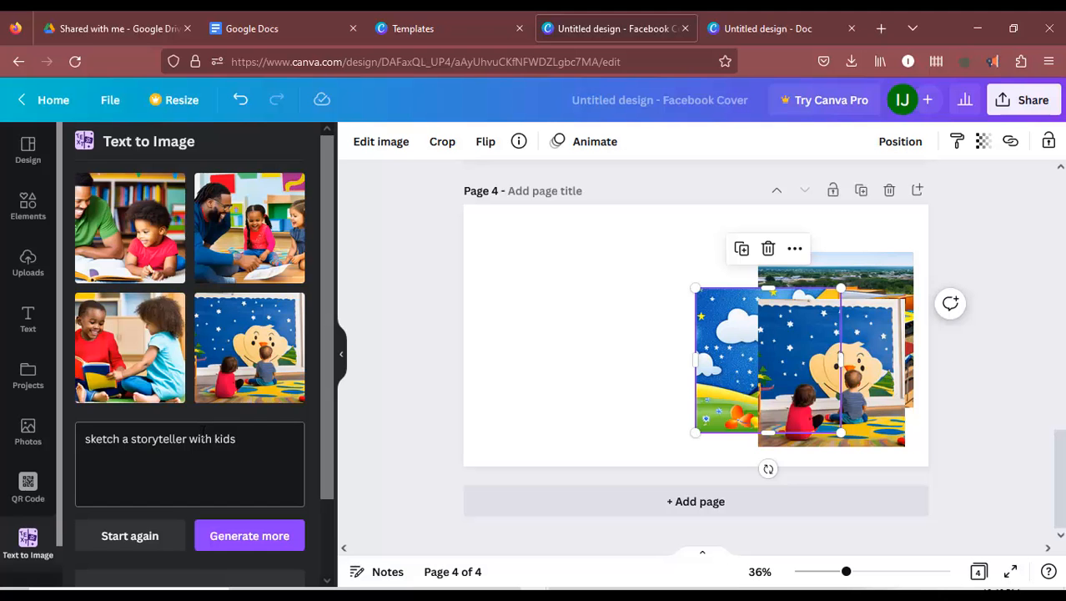
Replace the prompt with "sketch a boy riding a bicycle" and generate images from it
triple_click(250, 439)
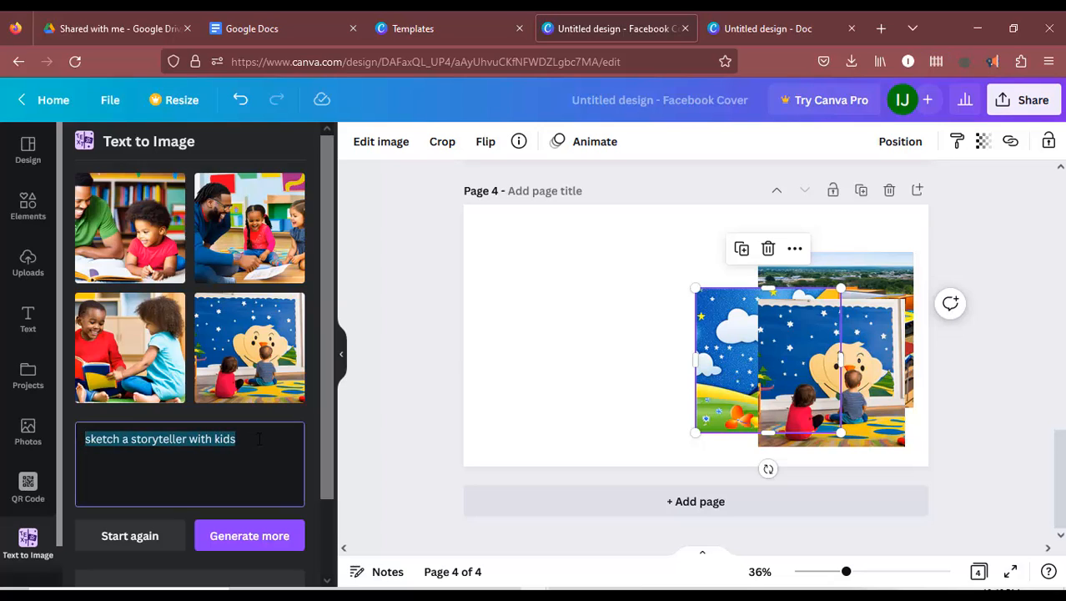
type("abo")
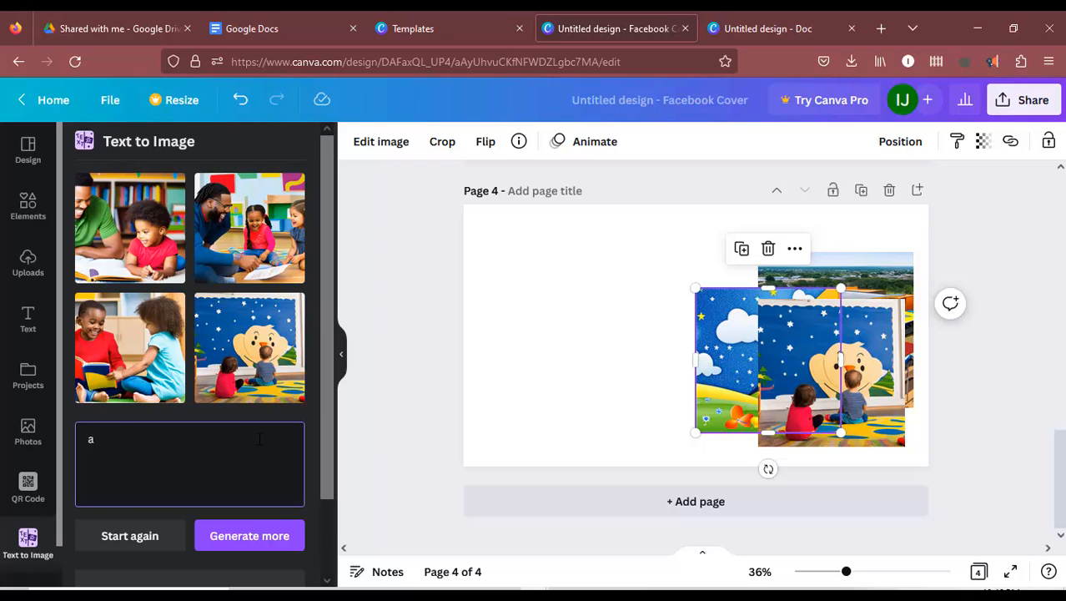
key("BackSpace")
type("sketch a boy riding a bicycle")
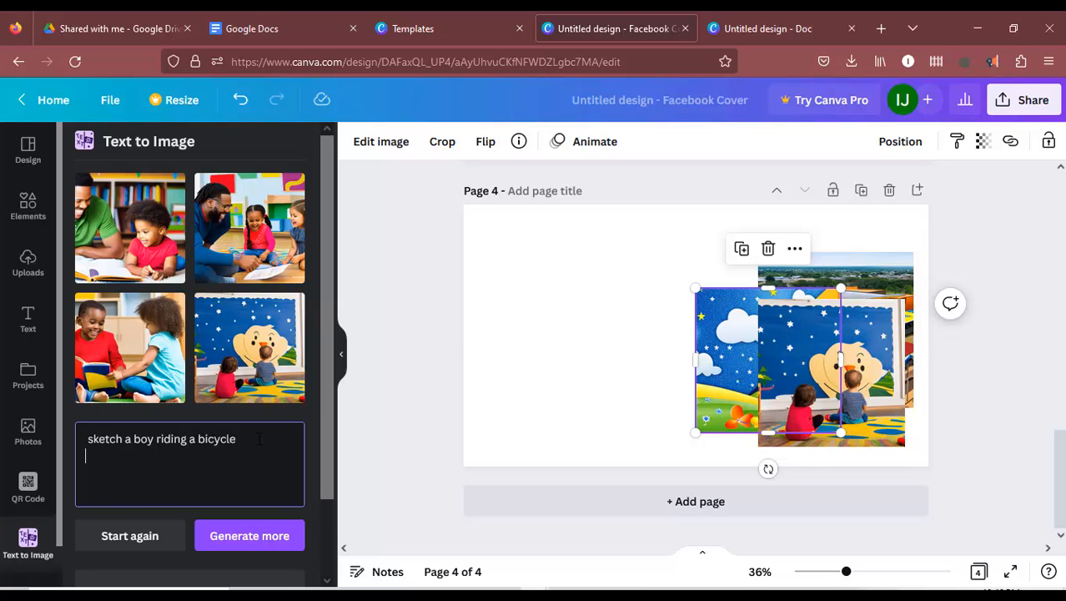
left_click(247, 536)
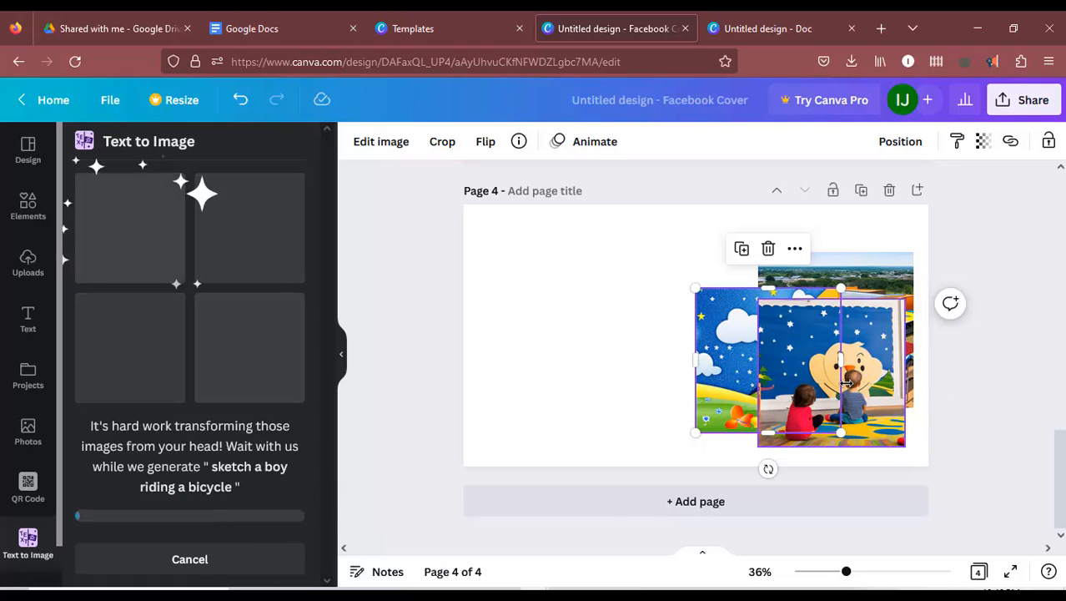
On page 4, crop the starry-meadow image narrower and arrange the red-bicycle image on the left and the chick-mural picture at the upper middle
left_click_drag(841, 361, 758, 363)
left_click_drag(869, 363, 837, 403)
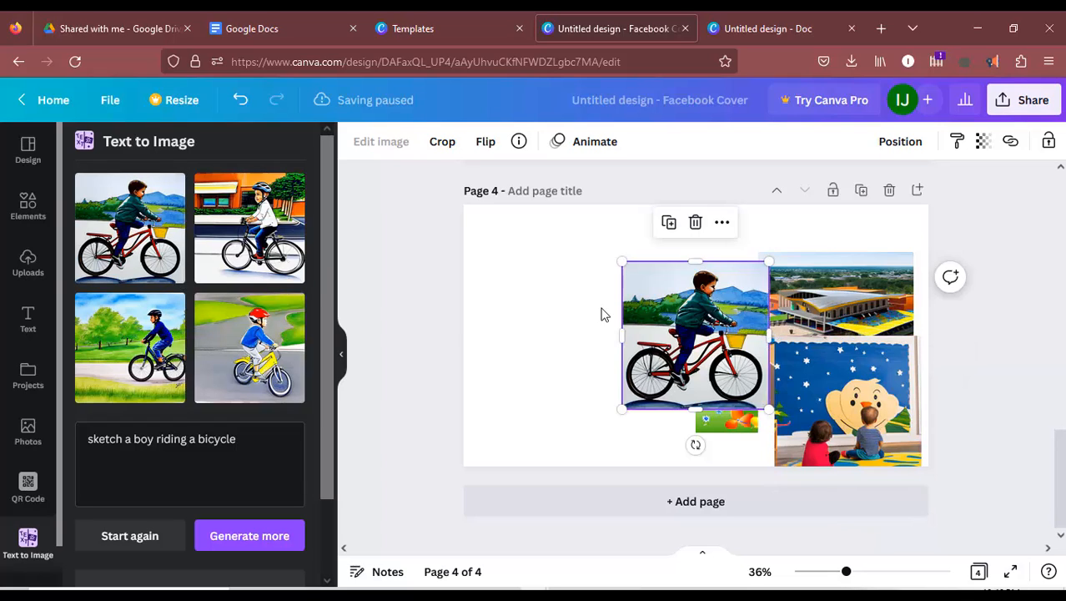
left_click_drag(671, 315, 590, 332)
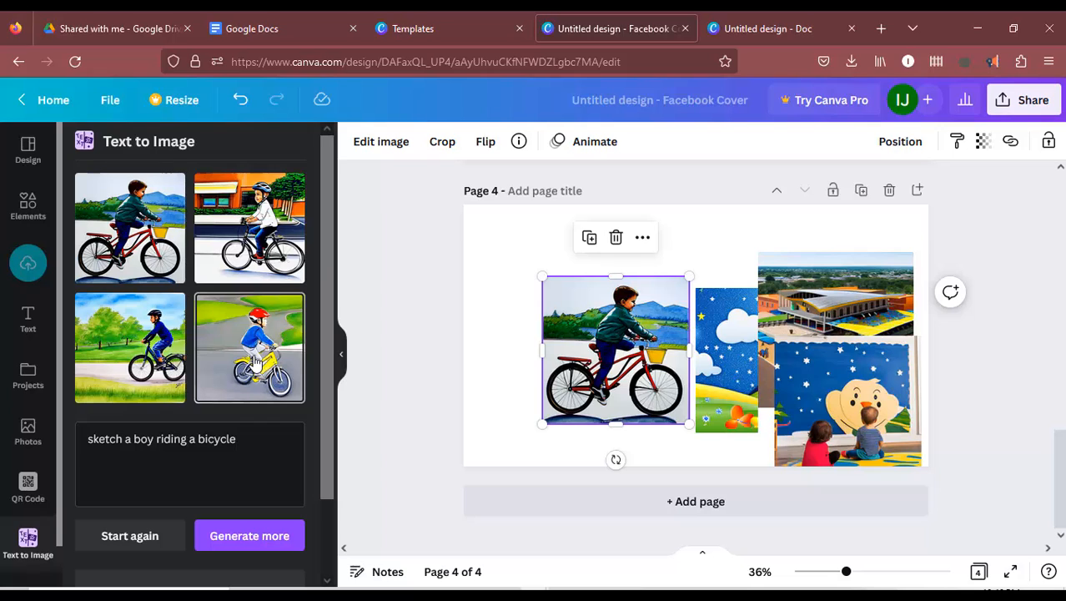
left_click_drag(607, 361, 544, 369)
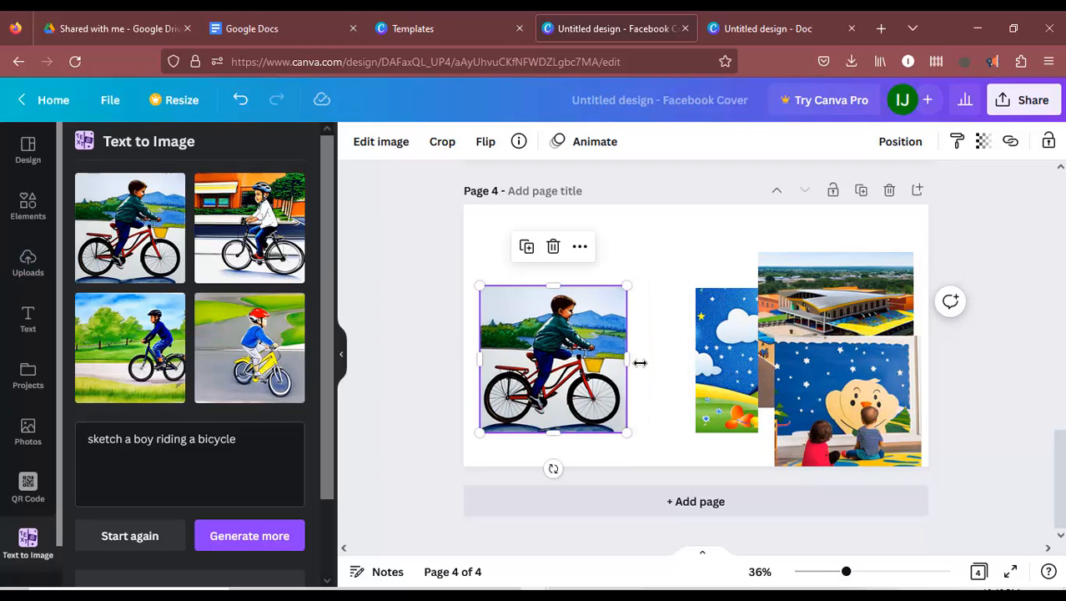
left_click_drag(803, 367, 637, 265)
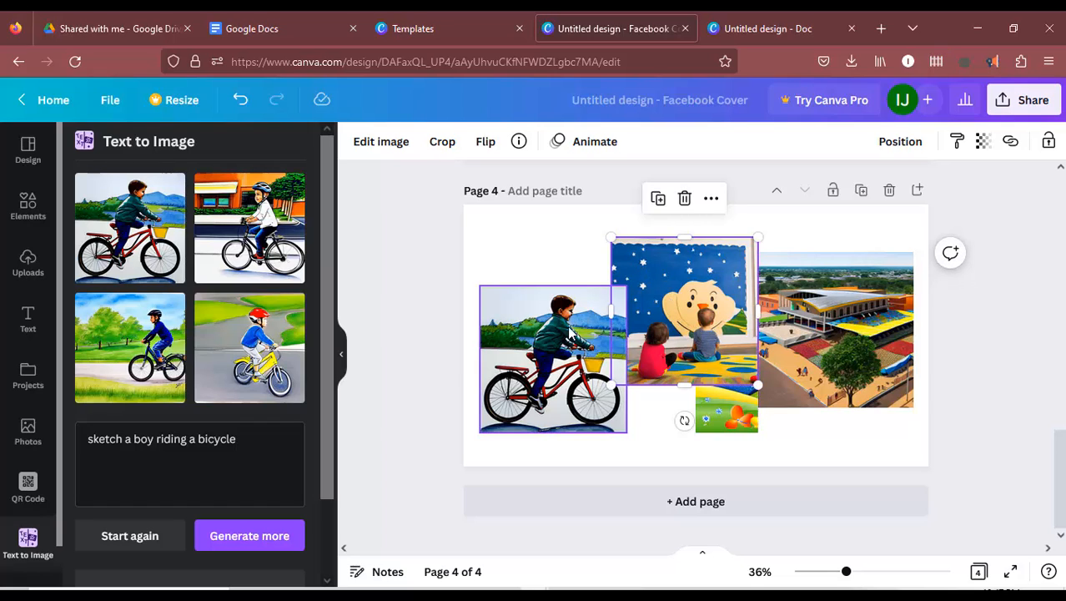
left_click_drag(643, 259, 618, 234)
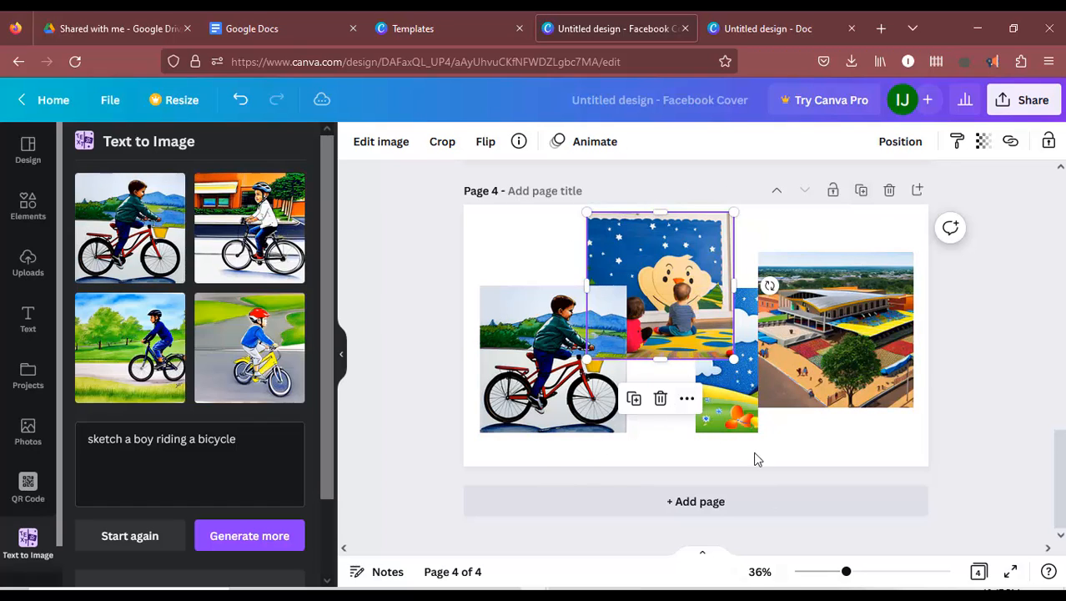
Move the girl-and-moon image on page 3 flush against the page's right edge
scroll(544, 310, "up", 1)
scroll(544, 309, "up", 5)
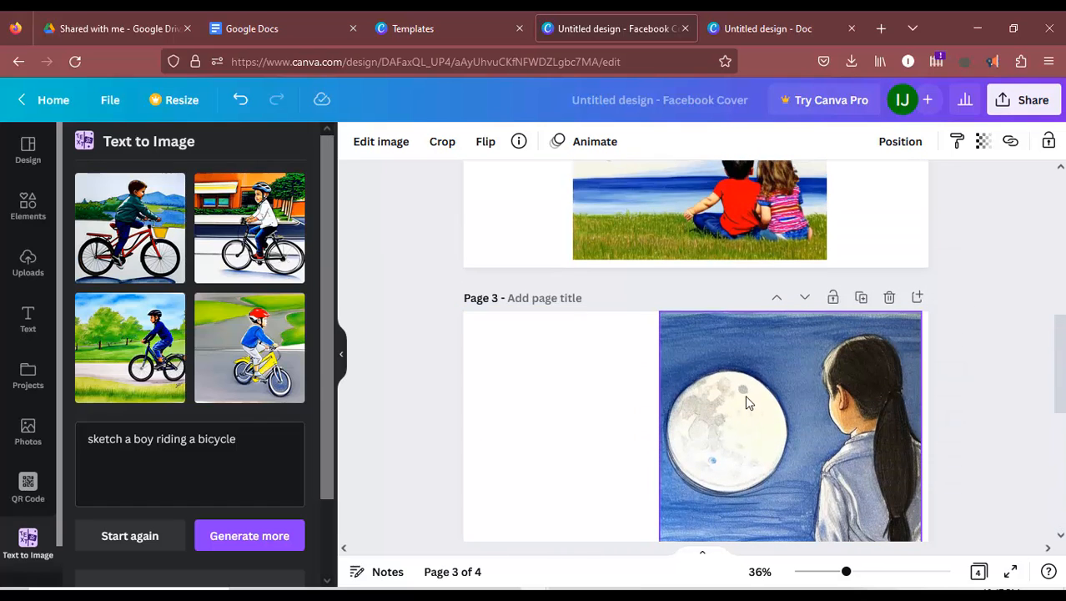
scroll(613, 400, "down", 3)
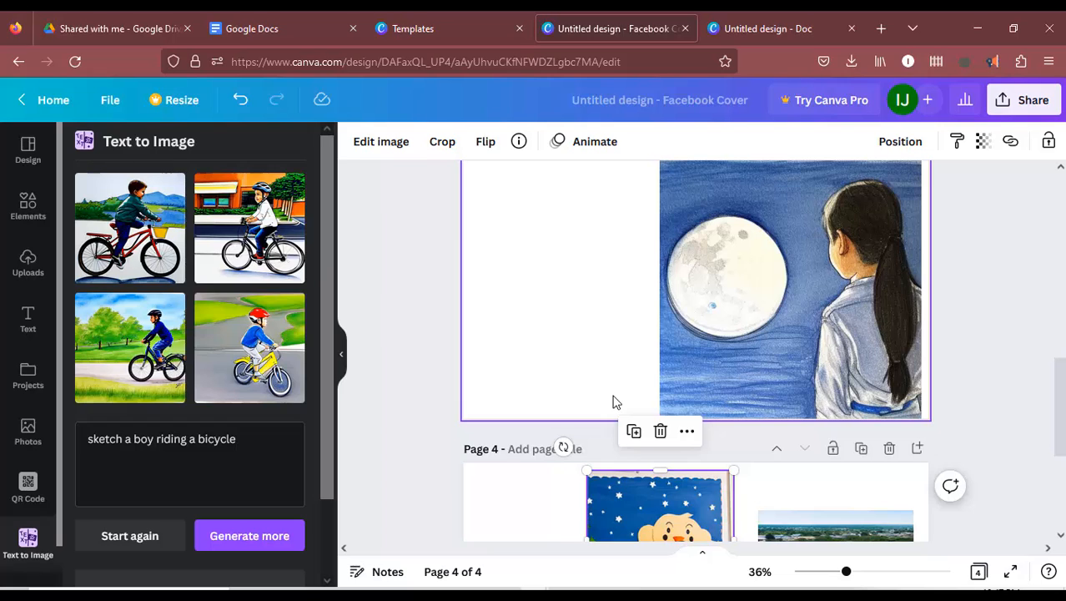
scroll(836, 357, "up", 1)
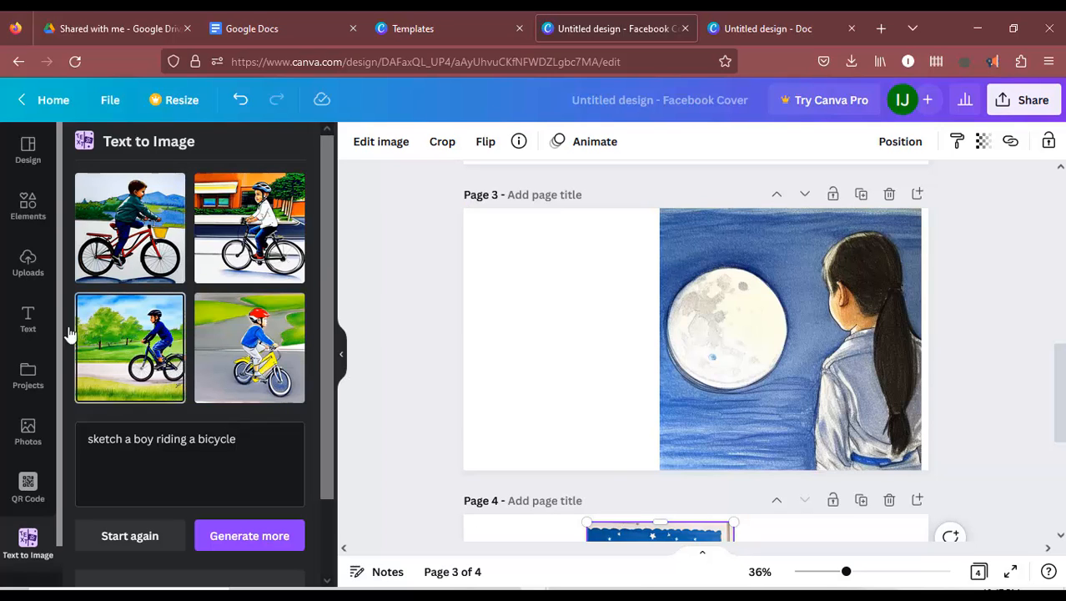
scroll(28, 371, "down", 1)
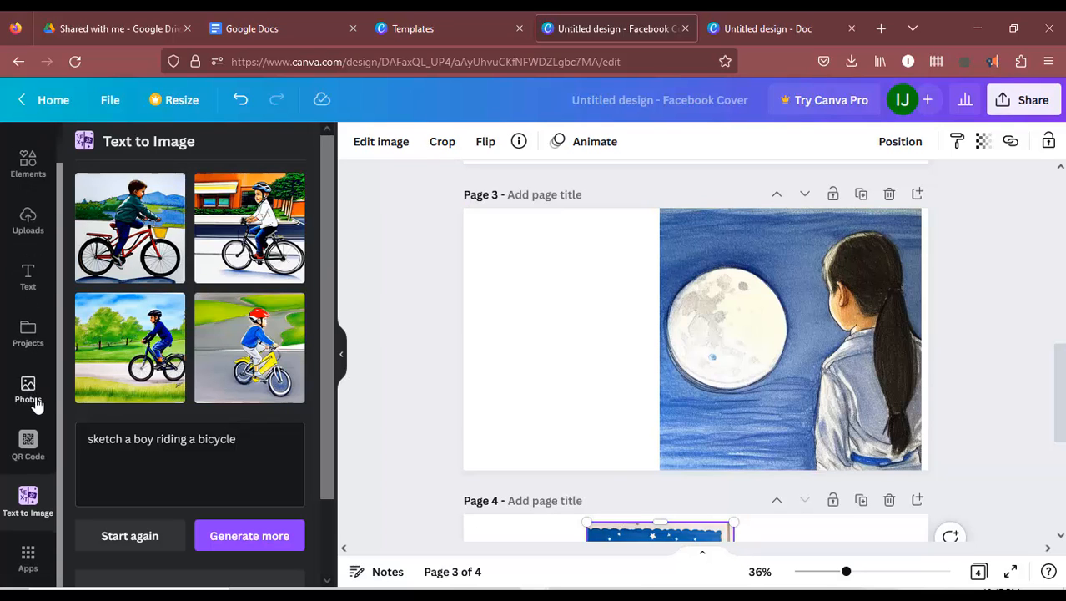
scroll(253, 429, "down", 1)
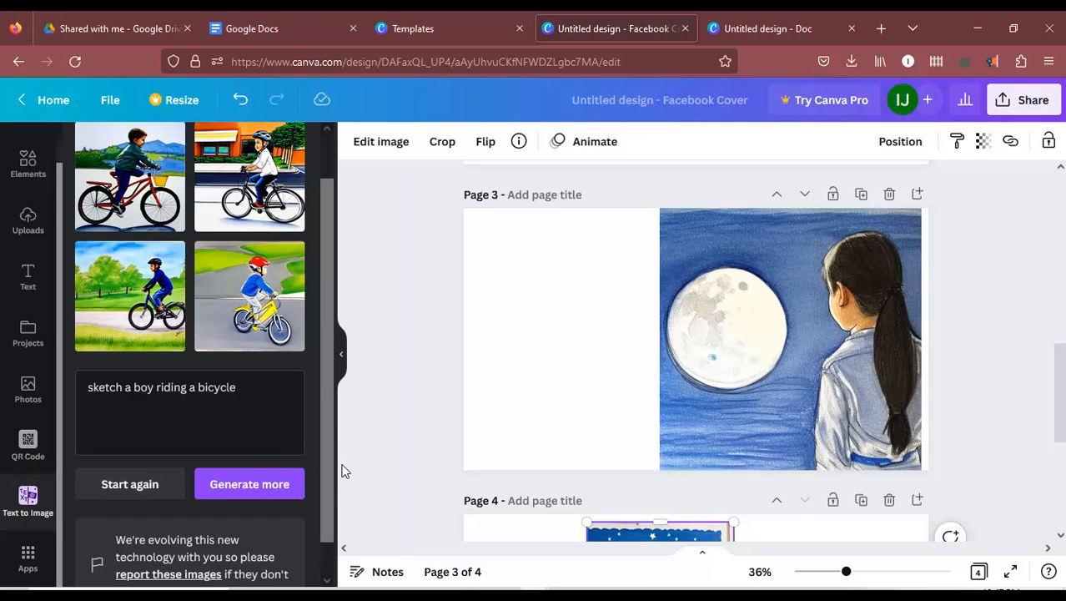
left_click(240, 387)
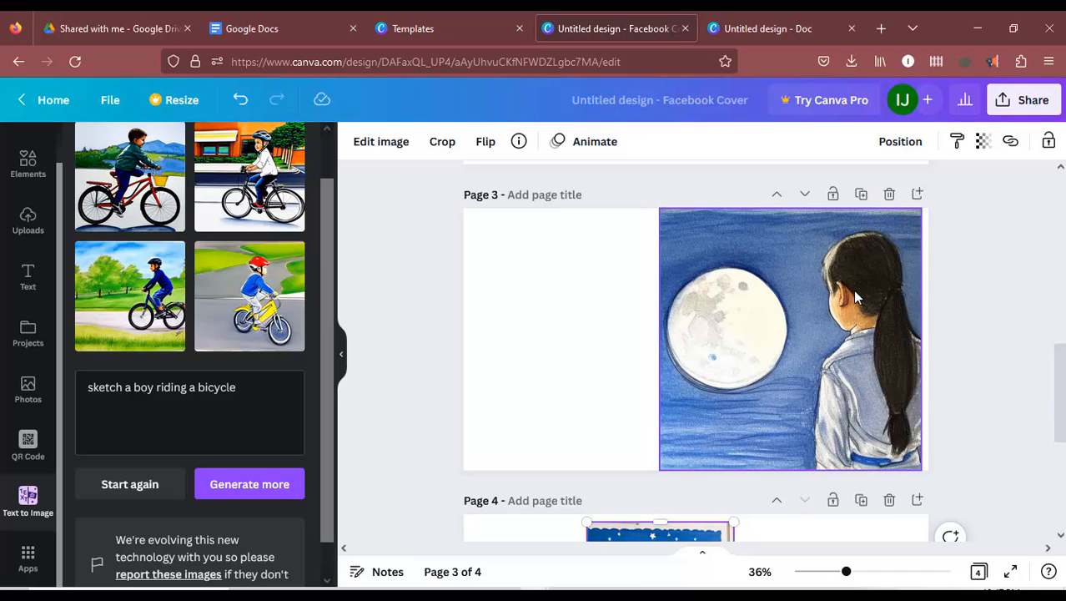
left_click_drag(697, 317, 703, 317)
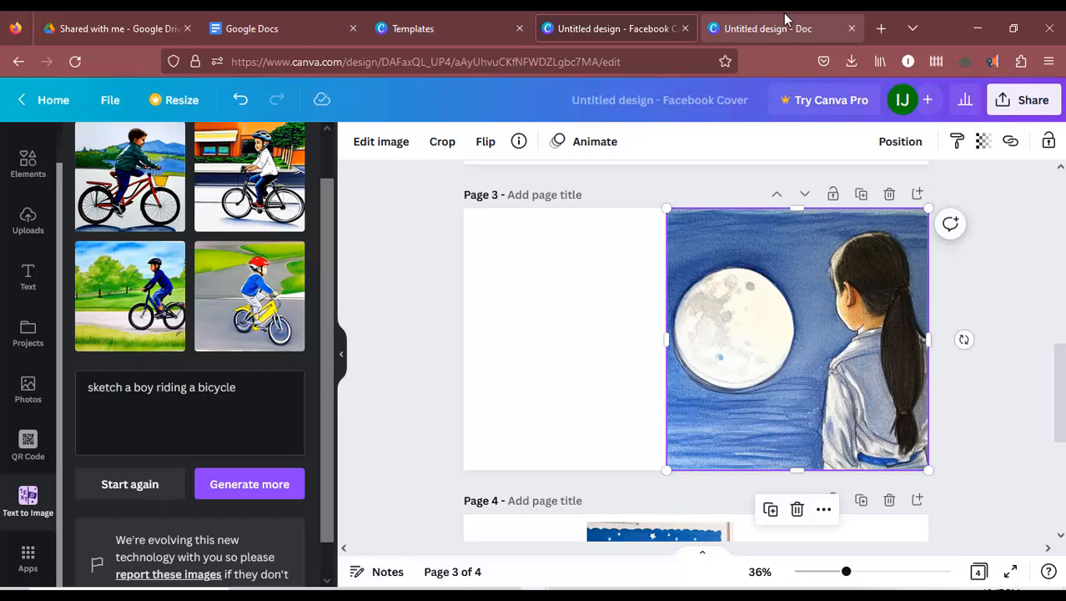
Switch to the untitled Doc, insert the generated image of the boy and red-dressed girl by the sea, and shrink it to a thumbnail
left_click(785, 30)
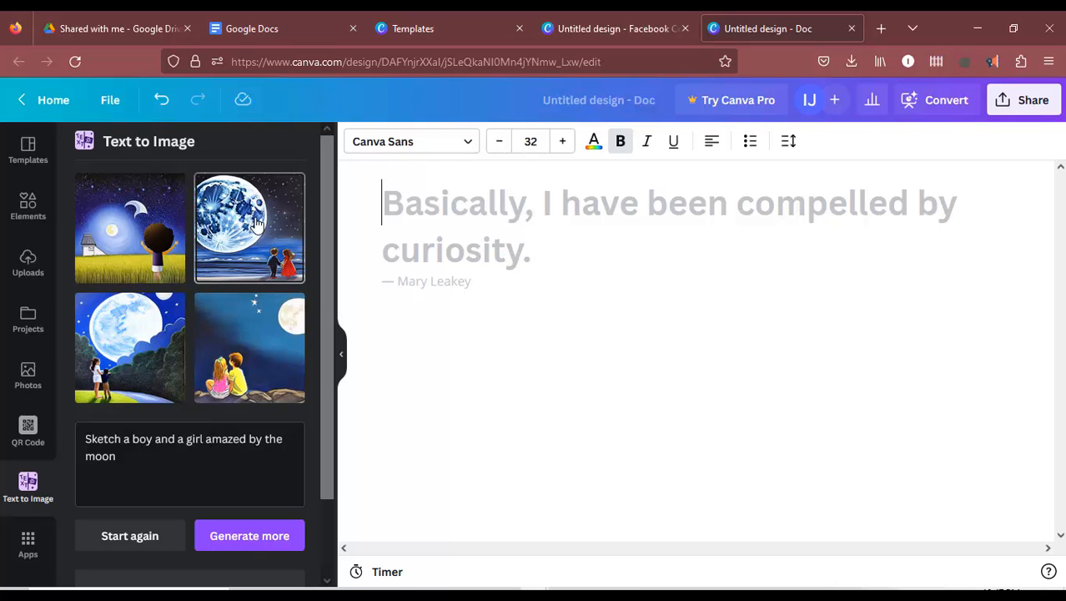
left_click(271, 250)
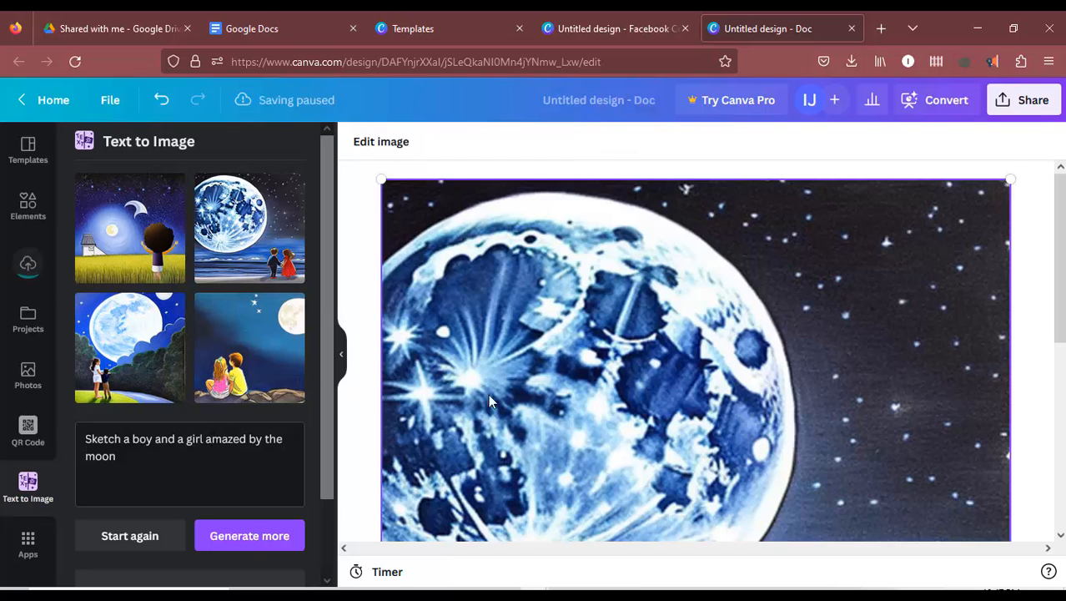
scroll(753, 329, "down", 3)
scroll(693, 329, "down", 3)
scroll(692, 330, "up", 3)
scroll(692, 330, "down", 3)
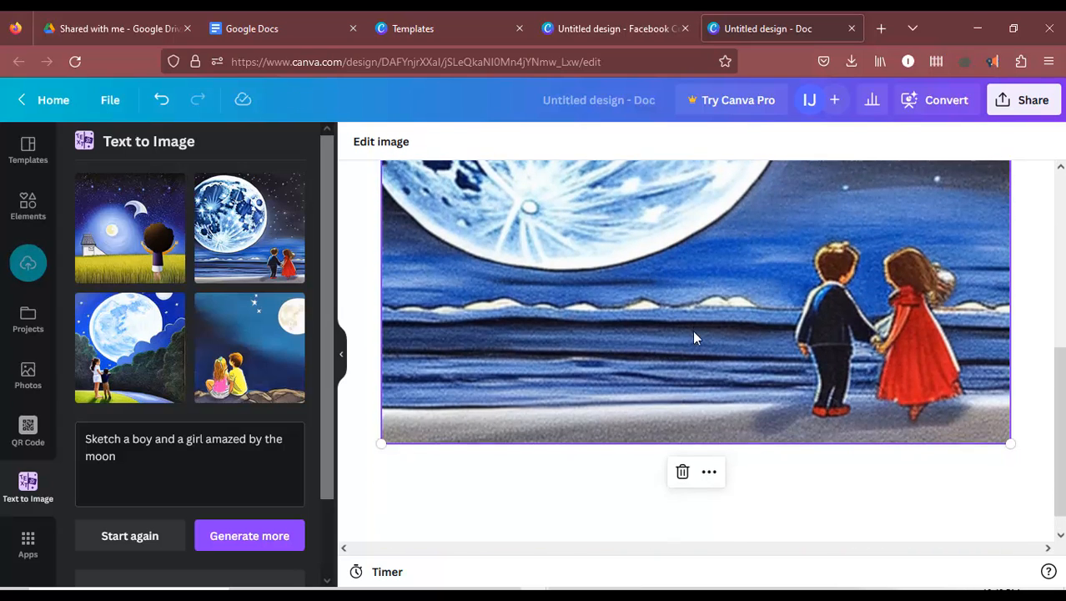
scroll(624, 526, "up", 4)
left_click_drag(374, 181, 671, 316)
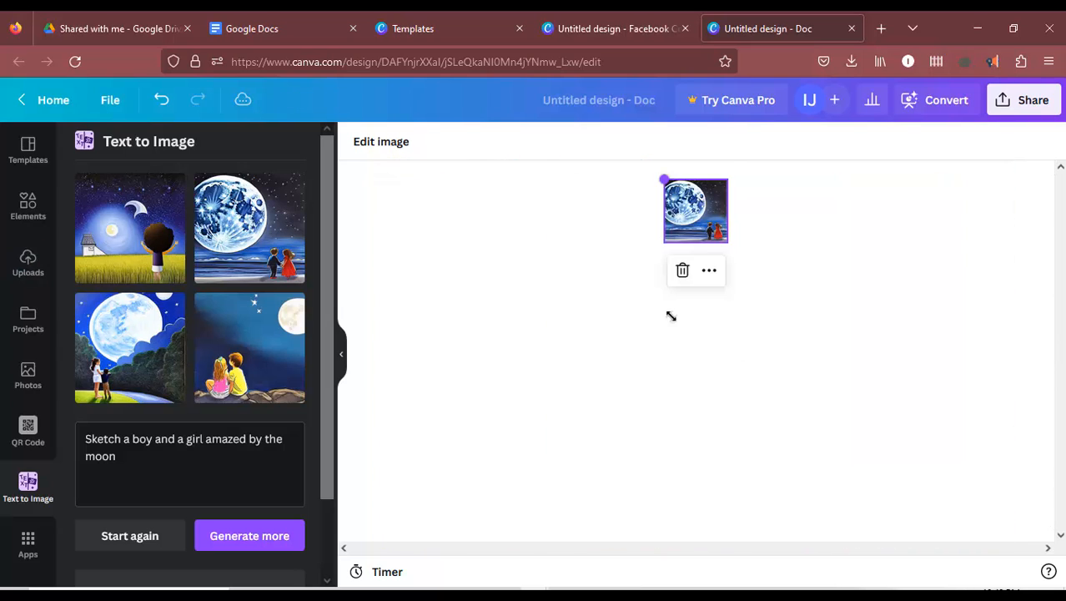
left_click_drag(946, 281, 943, 281)
Insert the crescent-moon and forest-moon images below in the Doc, shrinking the first to a thumbnail and the second to a medium size
left_click(161, 257)
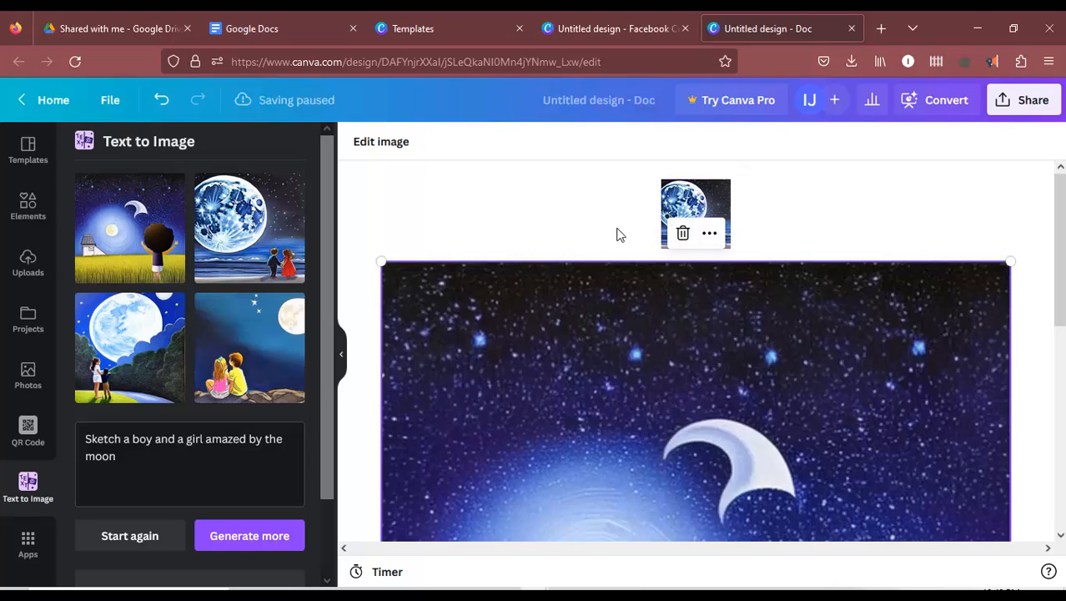
left_click_drag(379, 260, 665, 350)
left_click(161, 321)
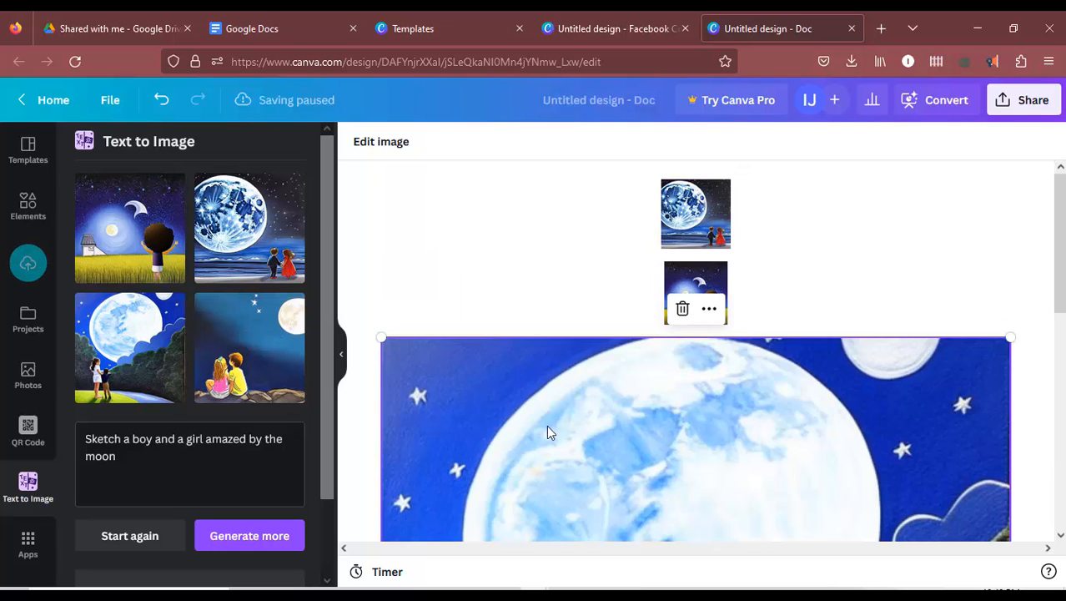
scroll(664, 360, "down", 5)
scroll(664, 358, "up", 5)
left_click_drag(381, 286, 626, 346)
scroll(187, 322, "down", 3)
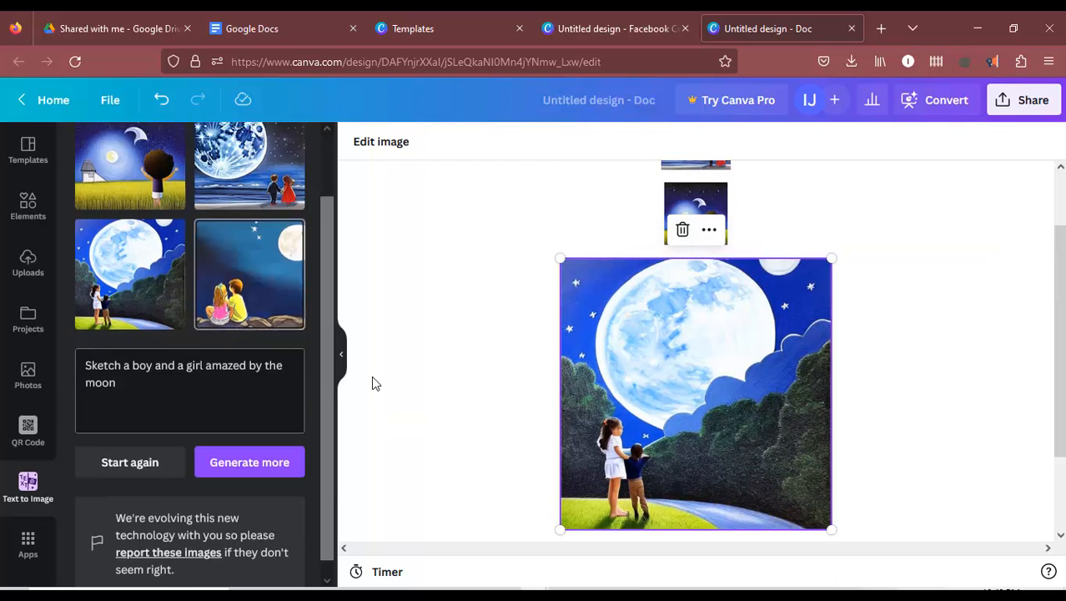
left_click(372, 377)
scroll(563, 357, "up", 3)
scroll(564, 362, "down", 3)
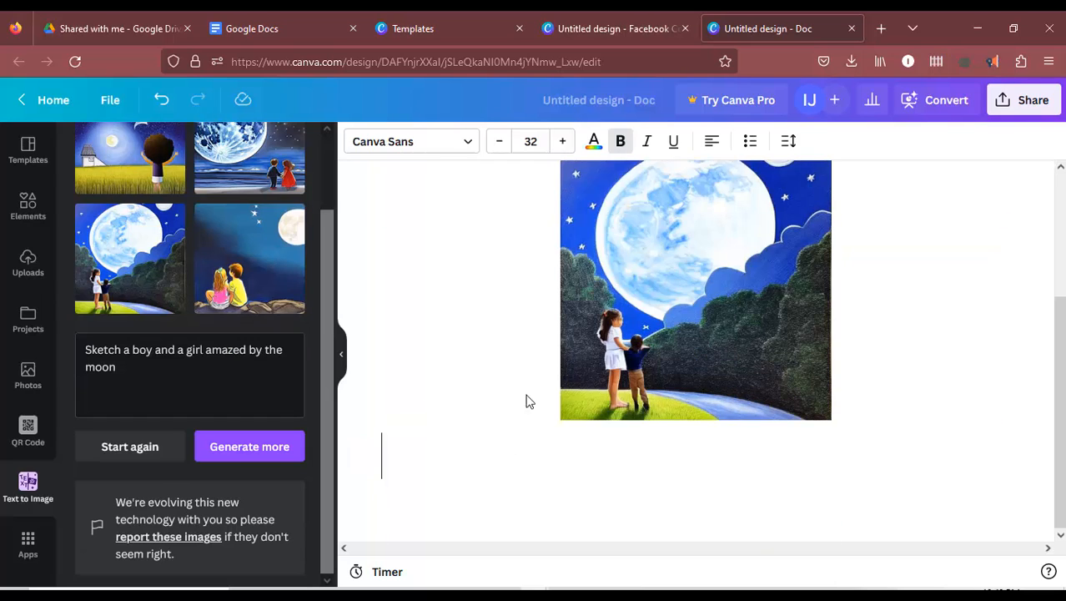